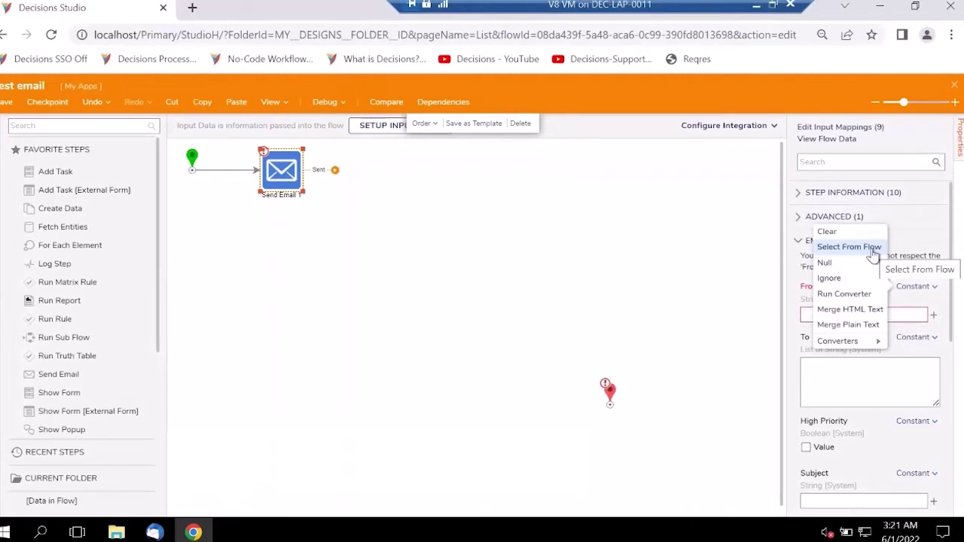
Step: Fill in the email step's From field with the administrator's email address and copy that address
click(900, 317)
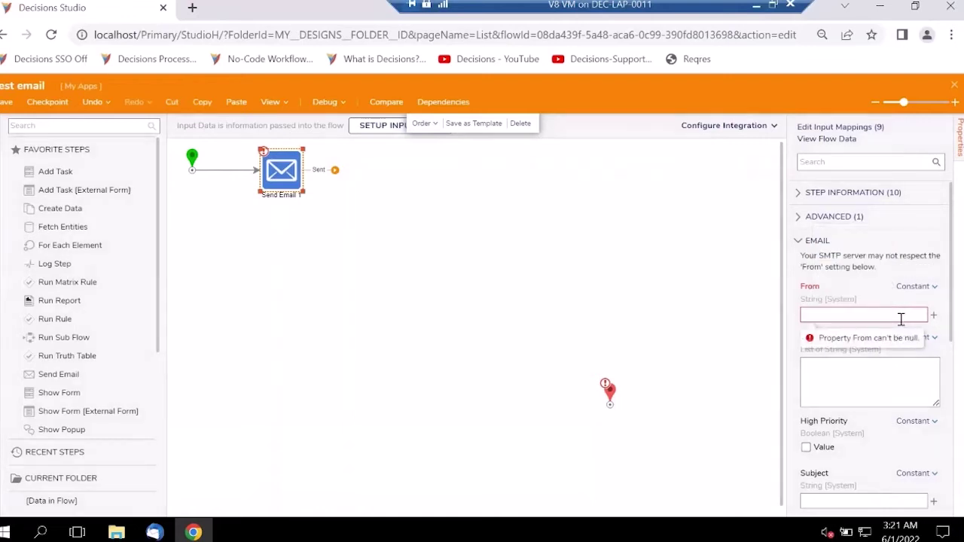
click(892, 346)
drag(888, 314, 806, 316)
key(ctrl+c)
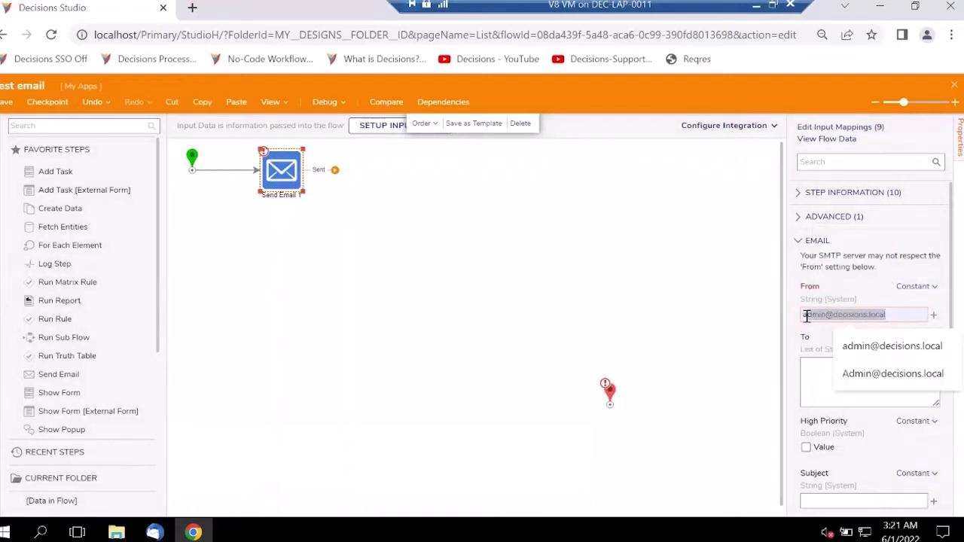
Step: Enter the copied administrator address as the email's recipient in the To field
click(813, 385)
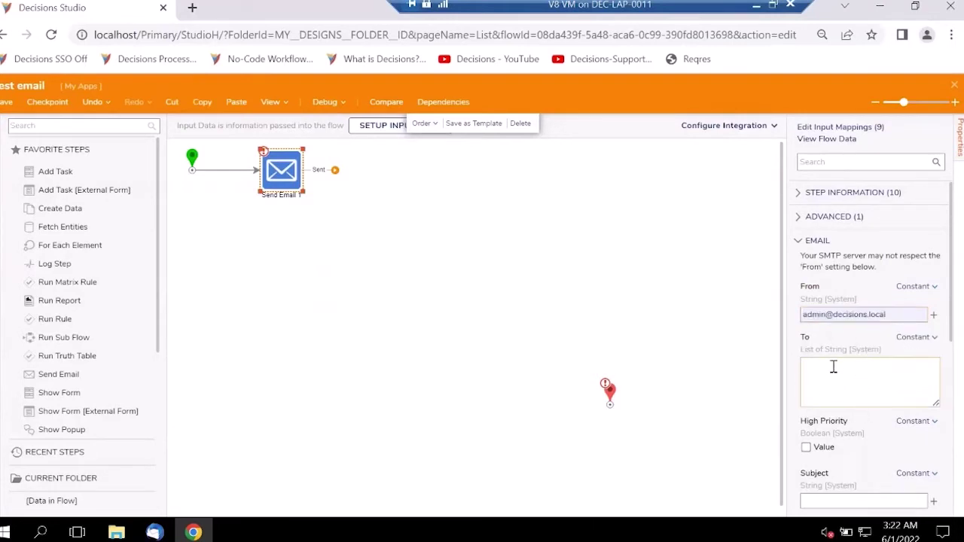
click(915, 338)
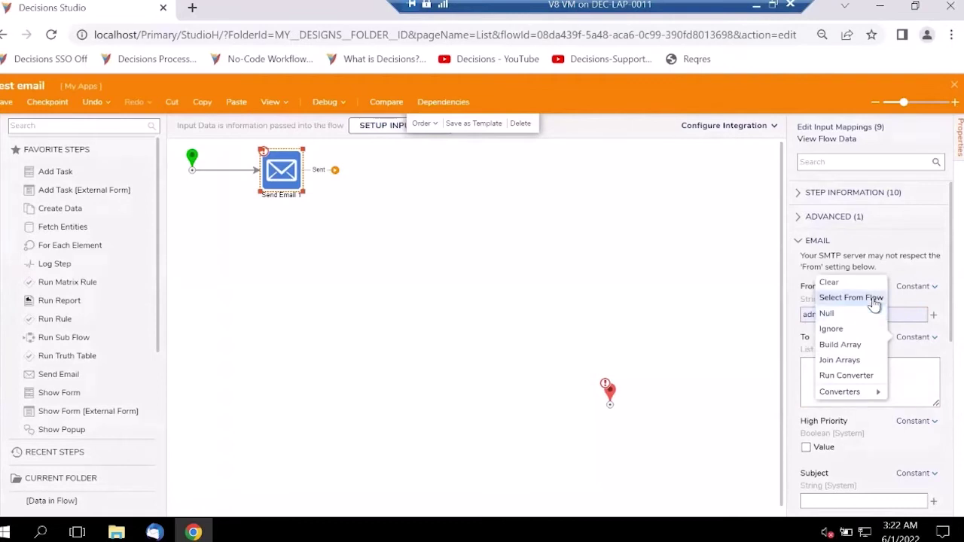
mouse_move(858, 392)
click(821, 364)
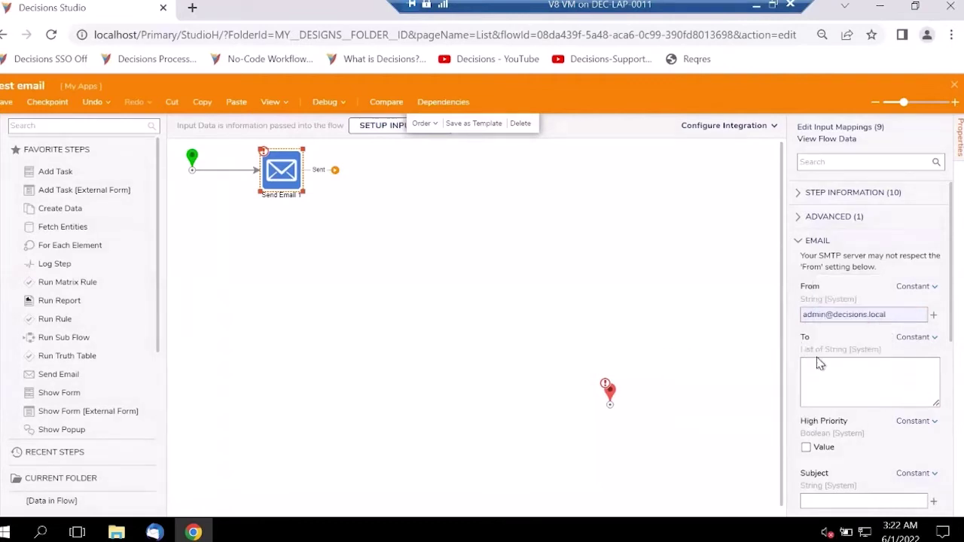
click(835, 365)
key(ctrl+v)
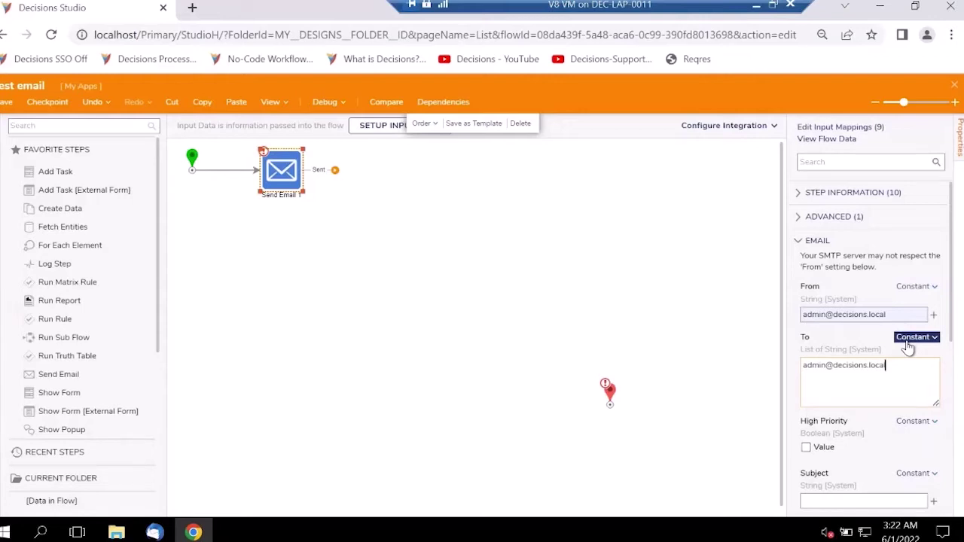
click(858, 386)
Step: Set the email's Subject to "Hello"
scroll(836, 388, down, 1)
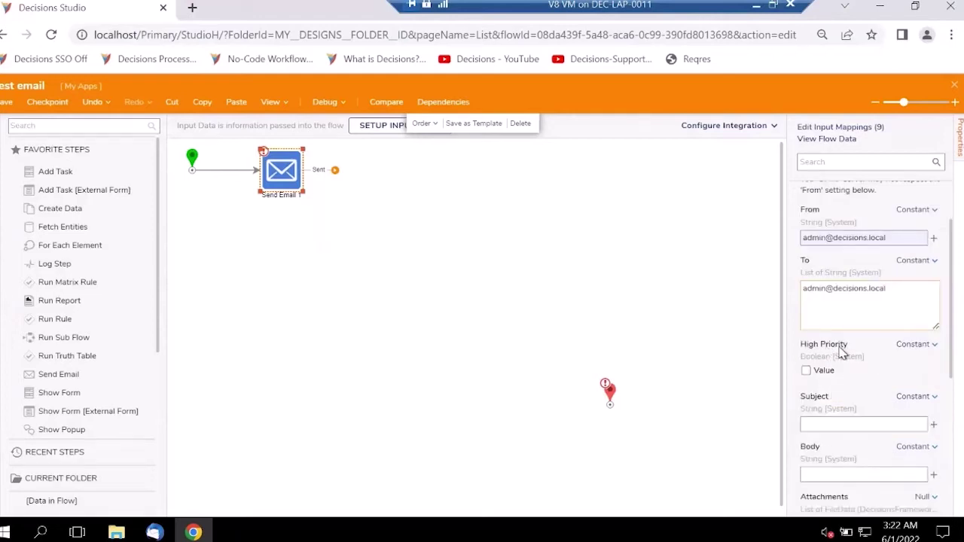
click(858, 427)
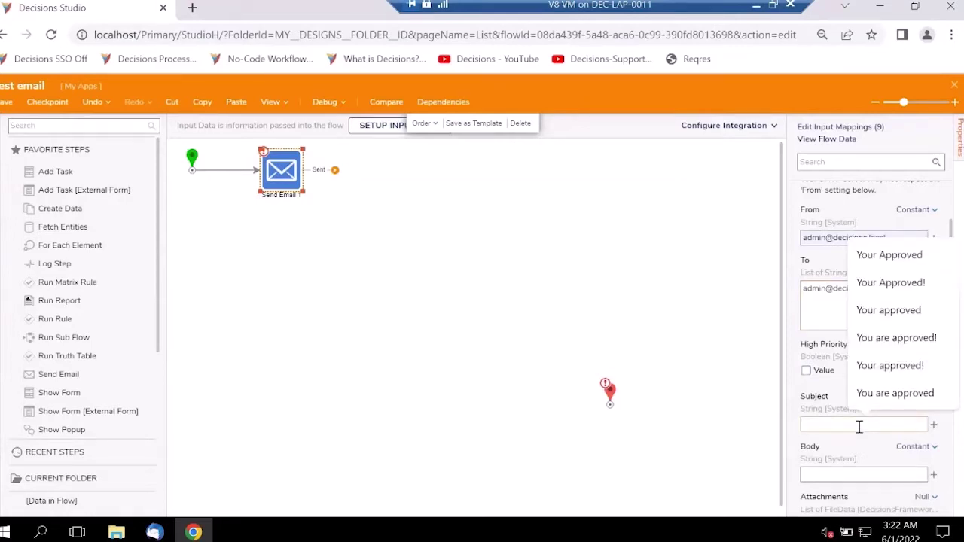
text(Hello)
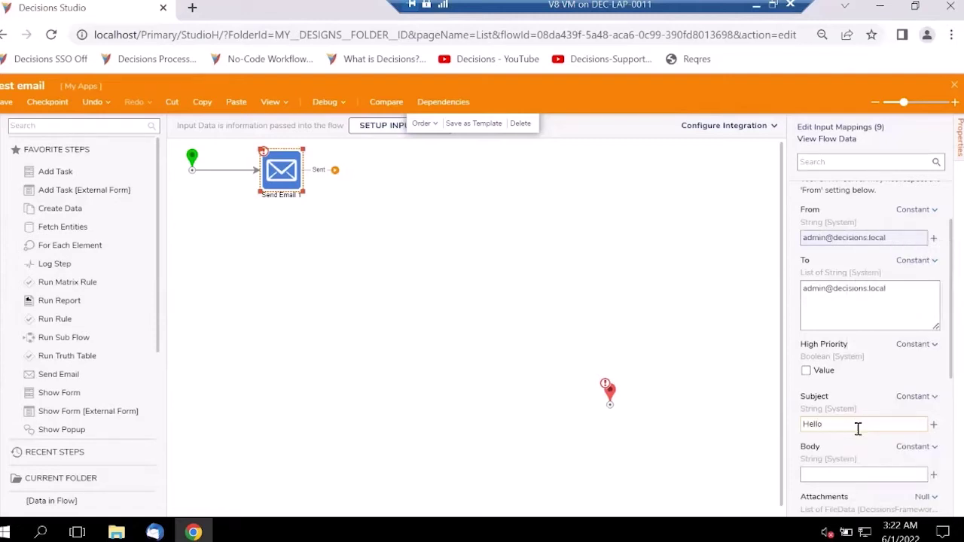
Step: Map the Body to Merge HTML Text and write "Dear User," followed by "Welcome to Decisions. Your account has been activated on"
click(922, 449)
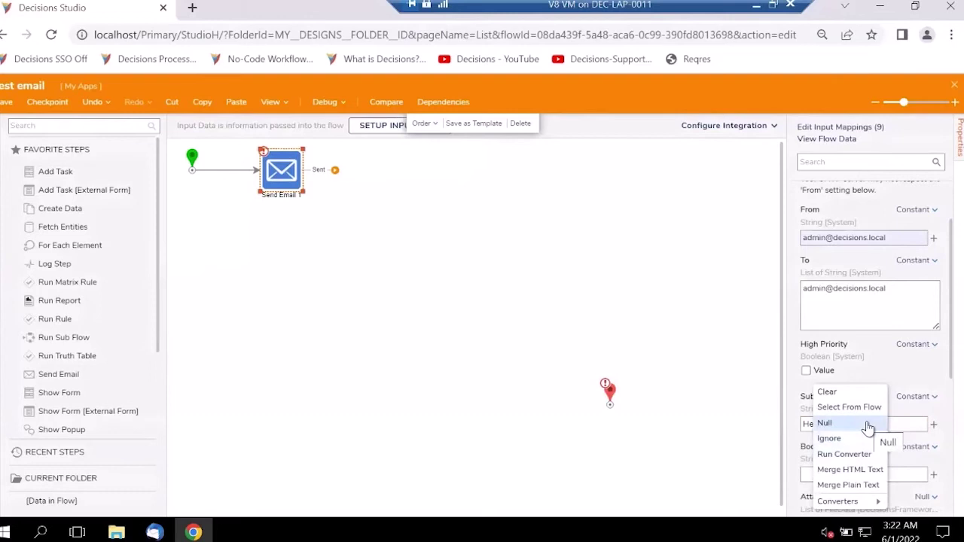
click(860, 469)
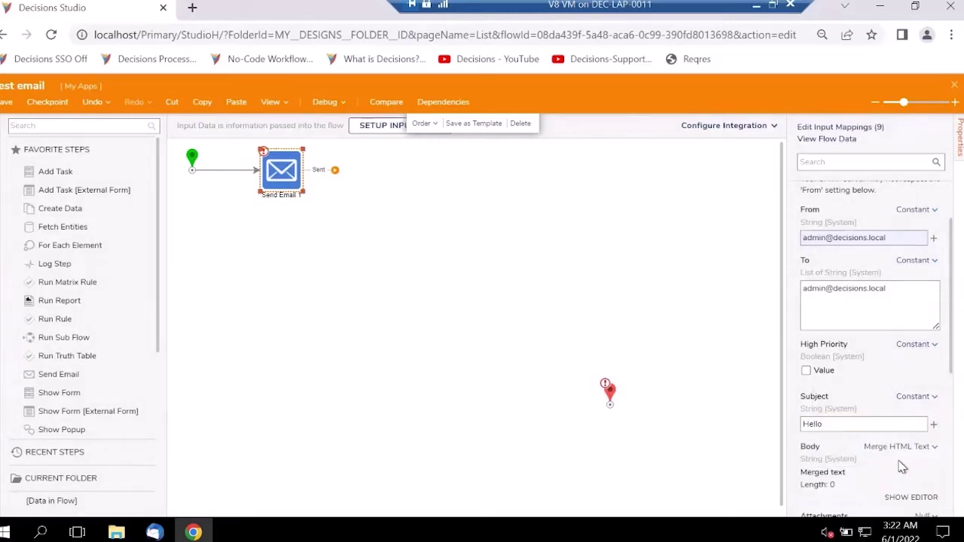
click(912, 500)
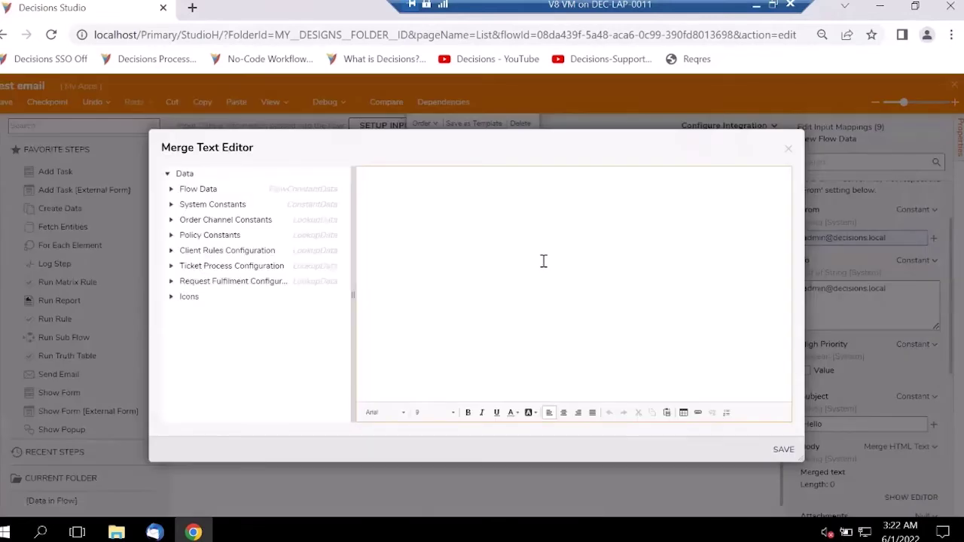
text(Dear User,)
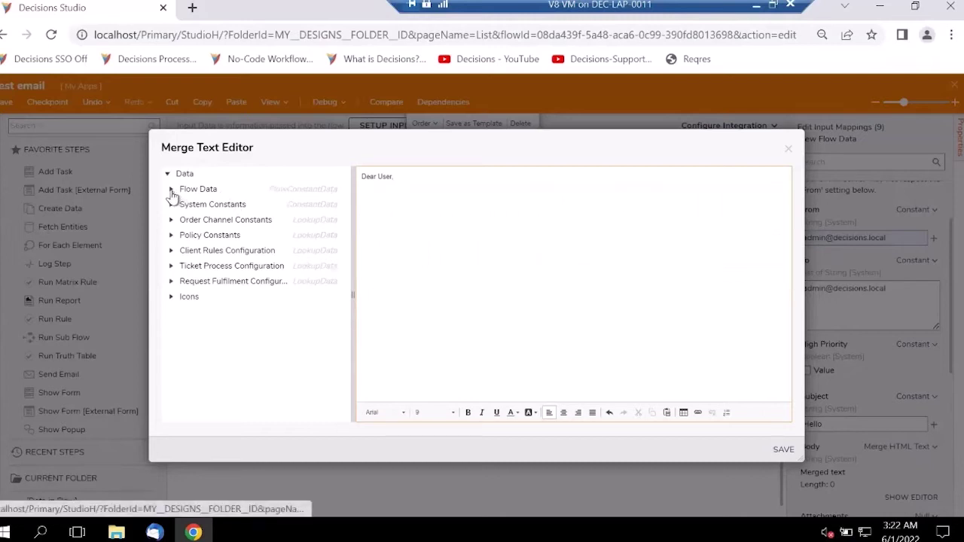
text(Welcome)
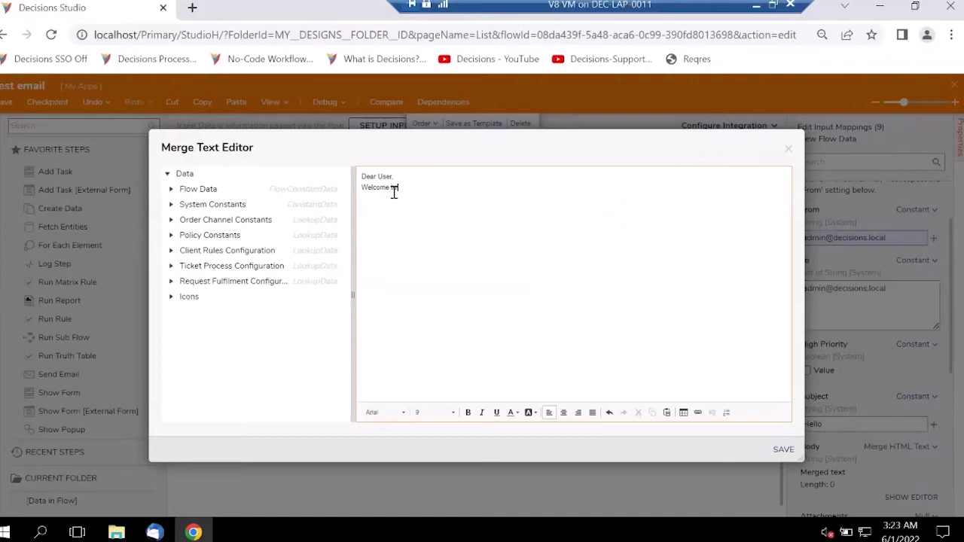
text( to Decisions. Your account has been a)
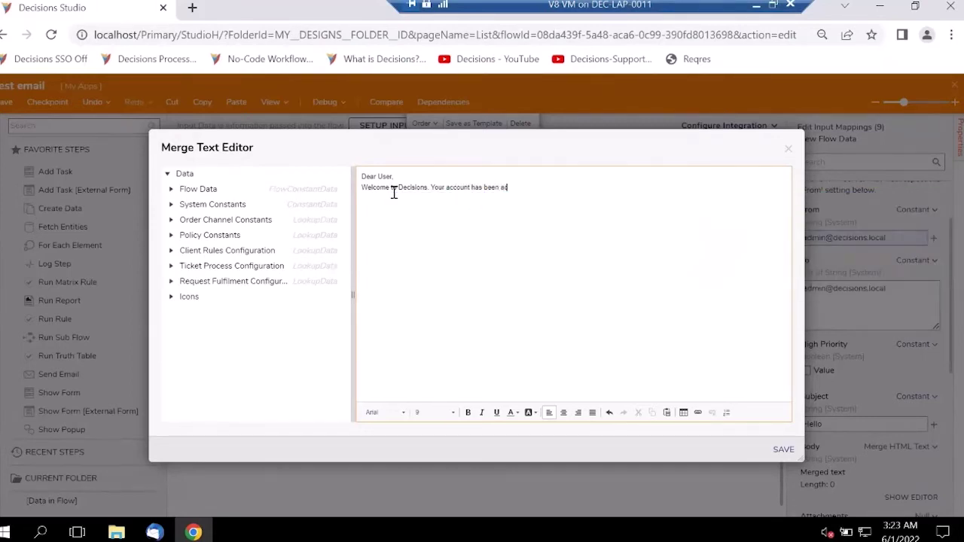
text(ctivated on)
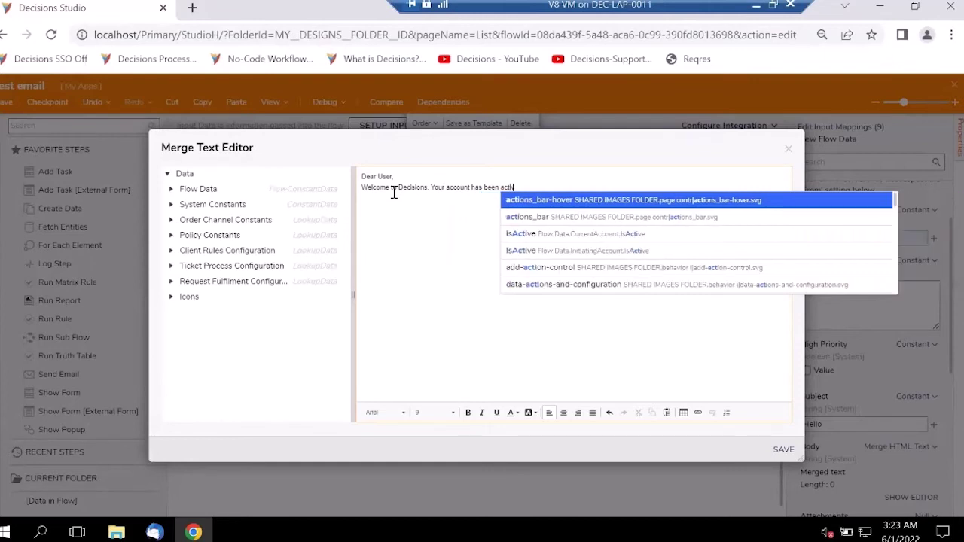
Step: Insert the flow's StartTime date, using its Date formatting, at the end of the body sentence and save the merged text
click(171, 189)
scroll(196, 328, down, 5)
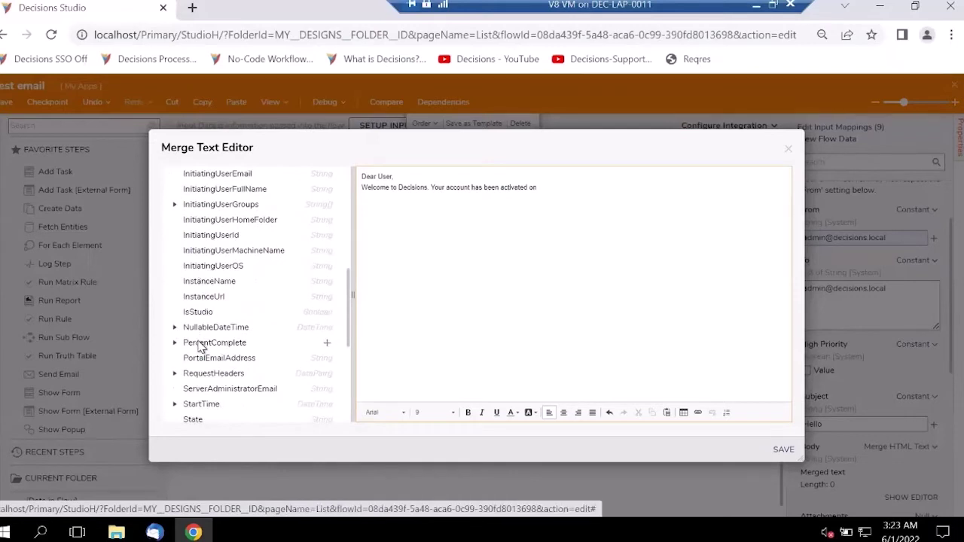
scroll(189, 383, down, 2)
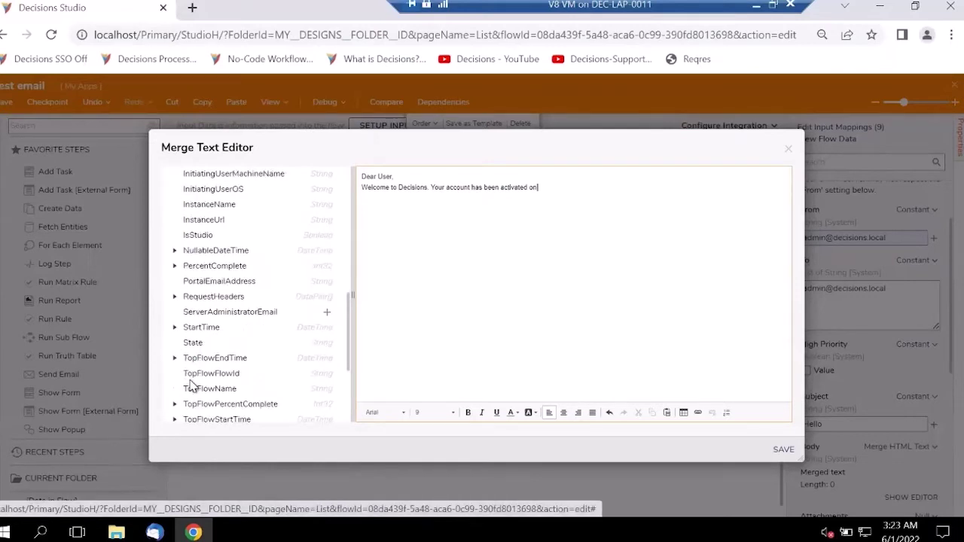
click(174, 327)
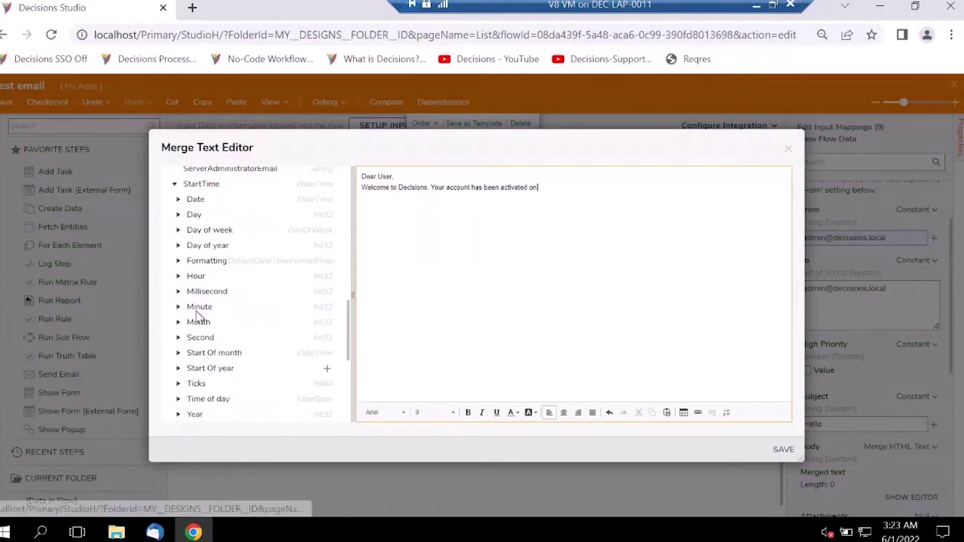
click(178, 198)
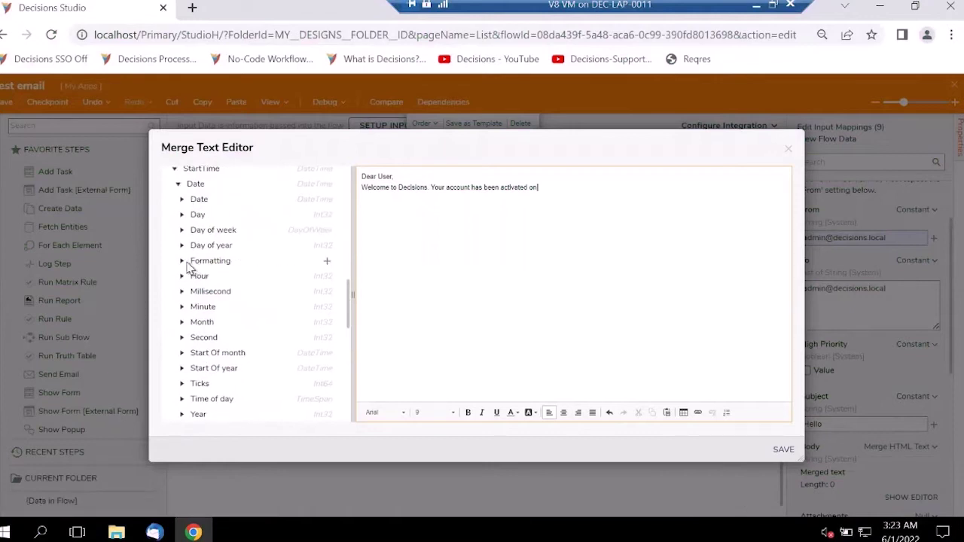
click(182, 261)
click(328, 247)
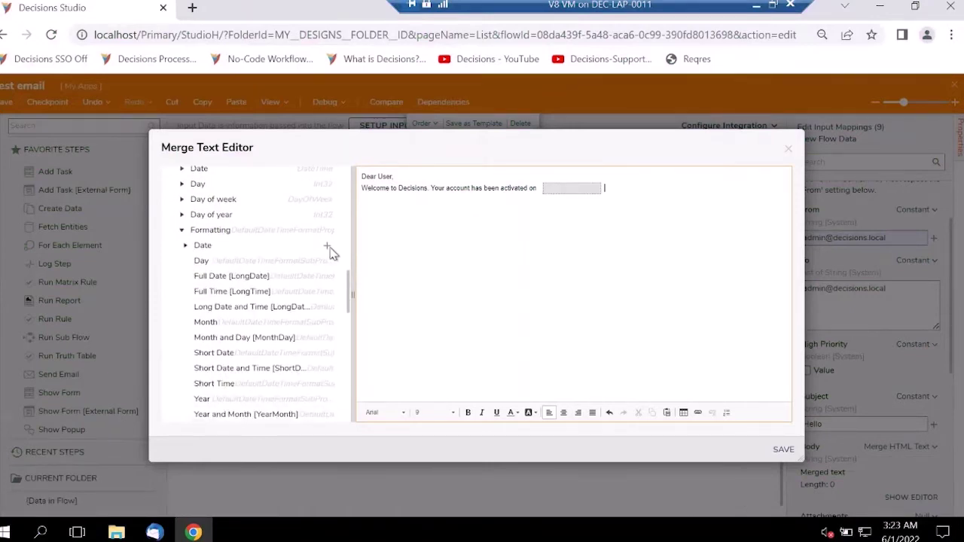
click(776, 456)
Step: Map Attachments to Build Array and attach the Colorado Drivers License image from Demo Files Pictures as a constant item
scroll(852, 455, down, 2)
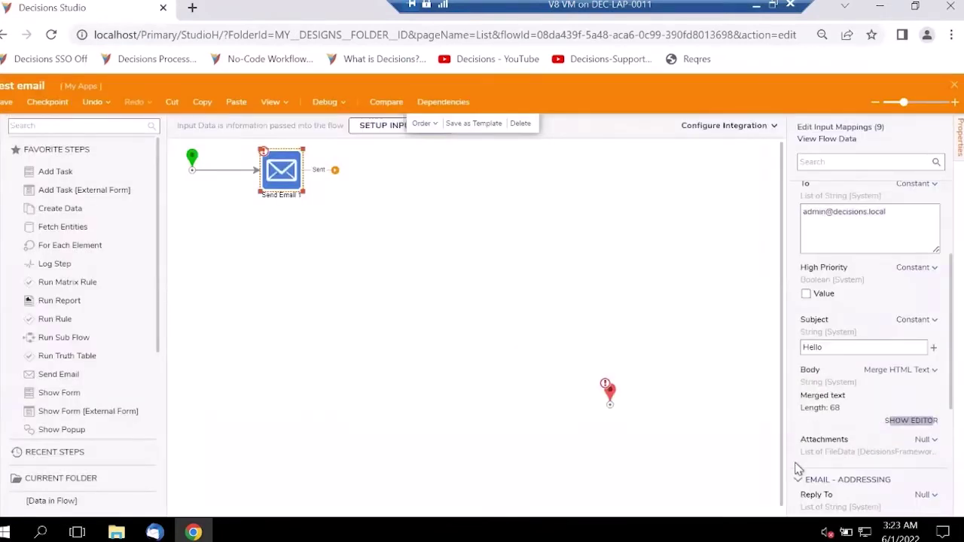
click(935, 442)
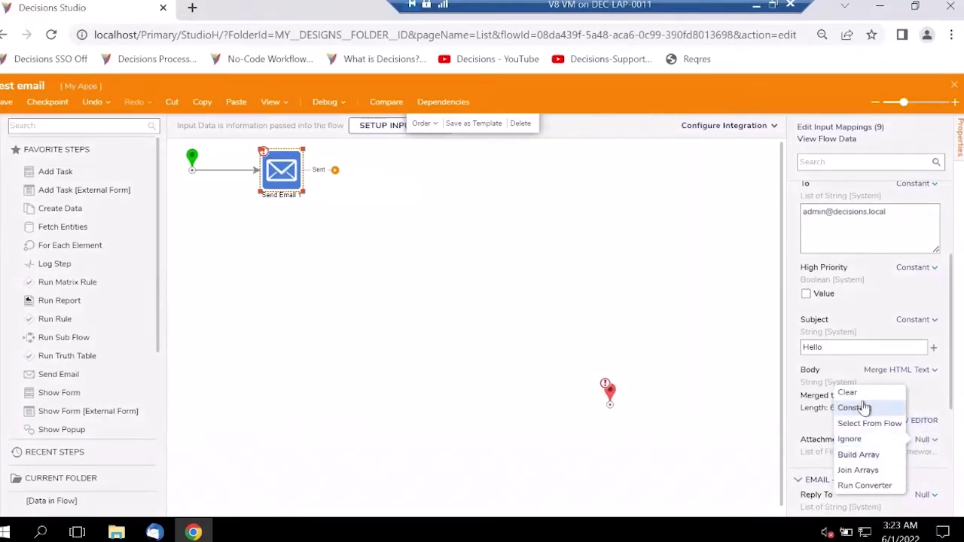
click(858, 458)
scroll(858, 461, down, 1)
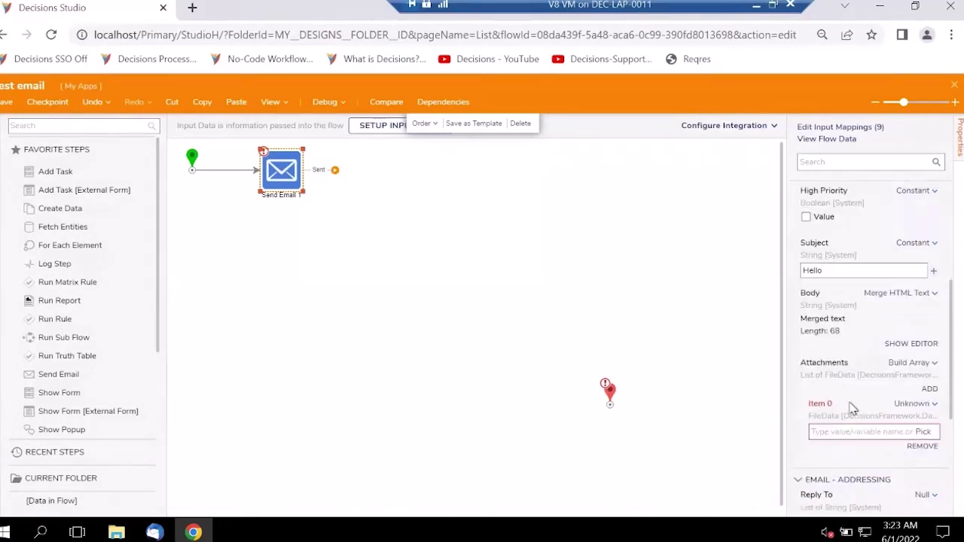
click(913, 404)
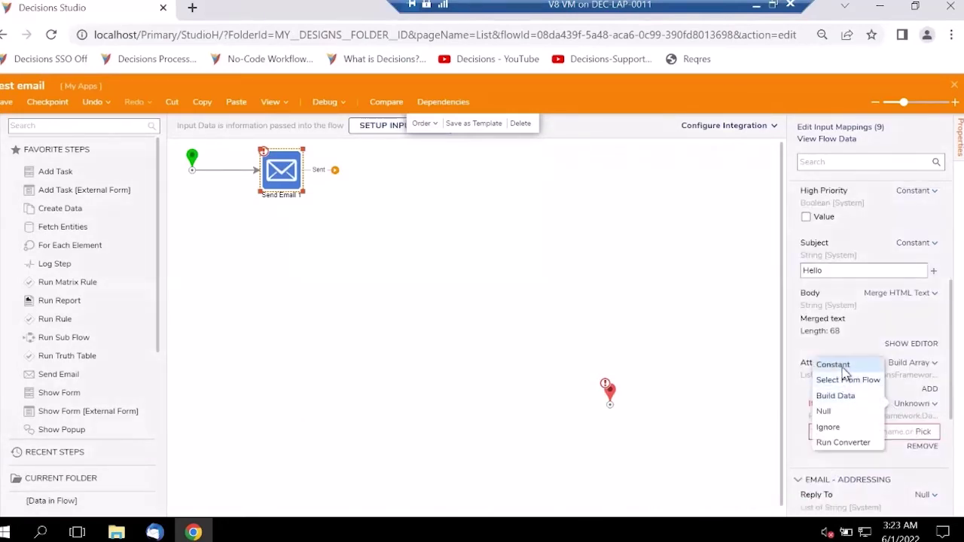
click(837, 364)
click(912, 496)
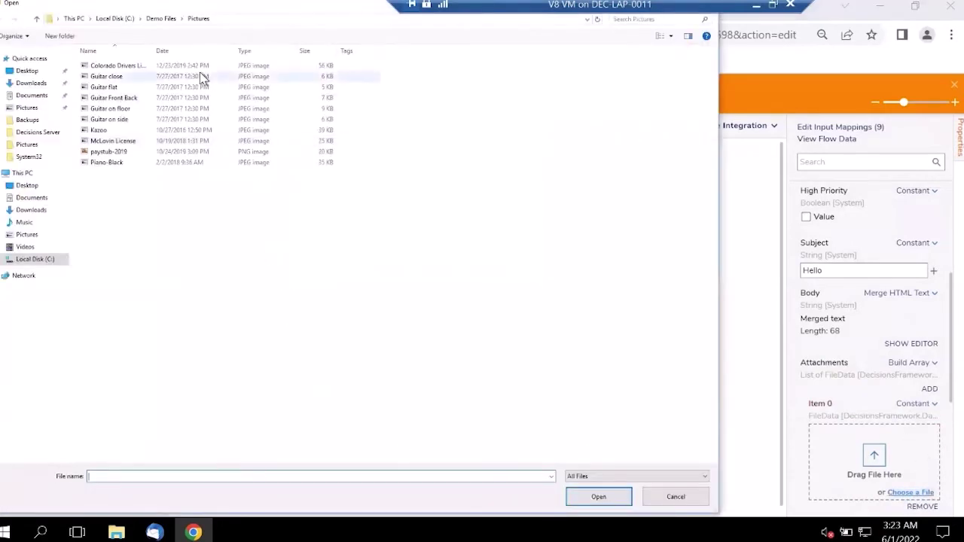
click(166, 68)
click(606, 501)
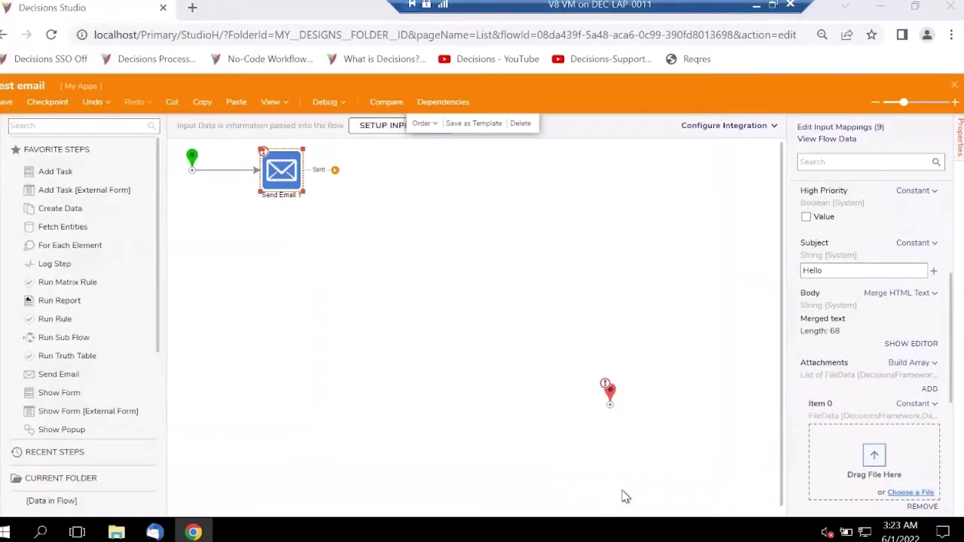
Step: Enable Pick Email Template in the email's content settings and choose Agile Email Template
scroll(893, 463, down, 2)
scroll(893, 463, down, 1)
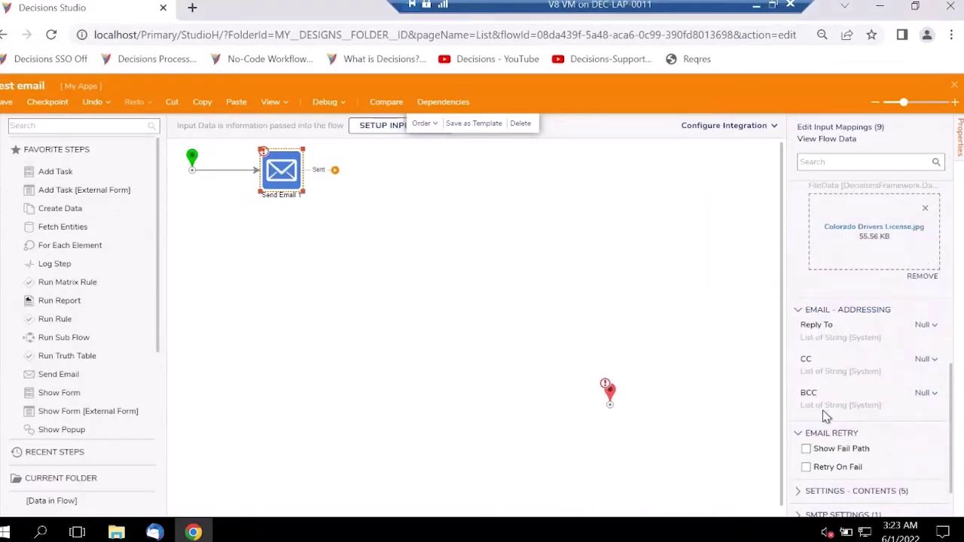
scroll(824, 414, down, 1)
click(836, 457)
click(819, 458)
click(825, 436)
scroll(824, 443, down, 1)
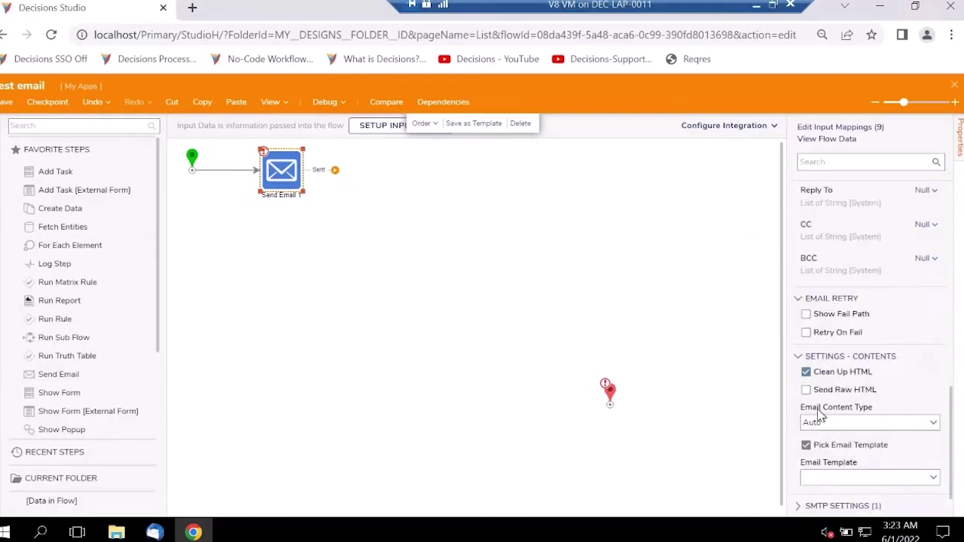
click(931, 478)
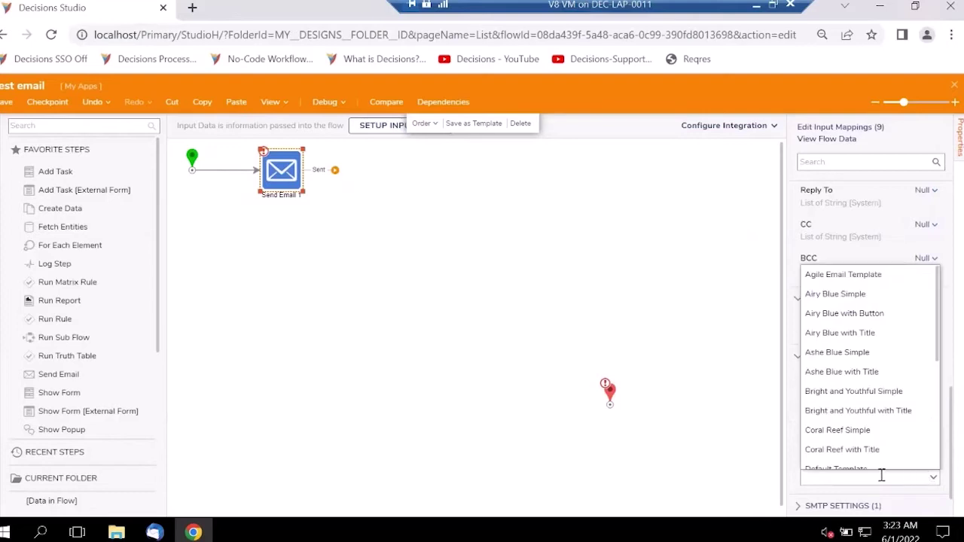
click(836, 285)
Step: Move the flow's end step level with the Send Email step and connect the Sent outcome to it
drag(609, 389, 531, 171)
click(457, 252)
drag(337, 172, 534, 174)
click(535, 172)
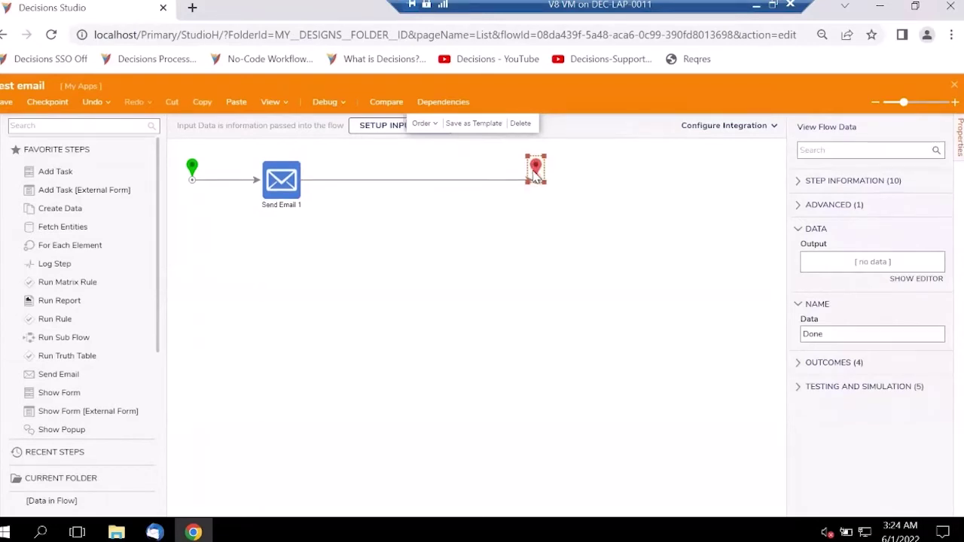
Step: Run the test email flow in the debugger
click(462, 226)
click(326, 105)
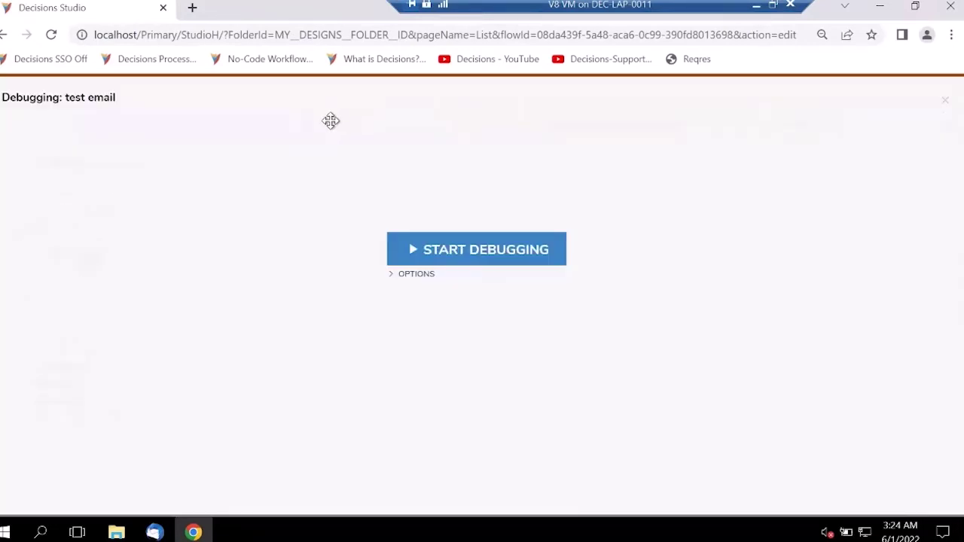
click(444, 259)
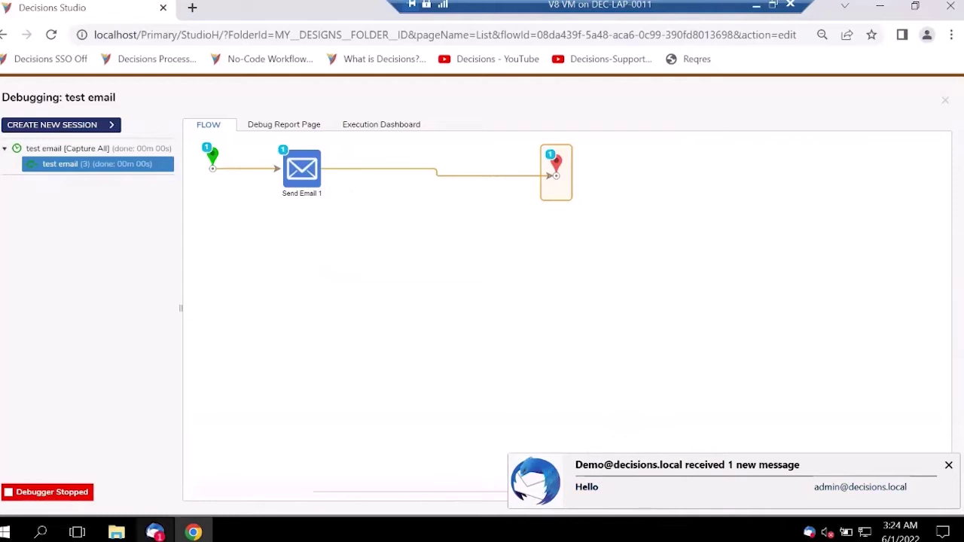
Step: Switch to Thunderbird and open the received "Hello" message to check its body, template and attachment
mouse_move(155, 533)
click(162, 482)
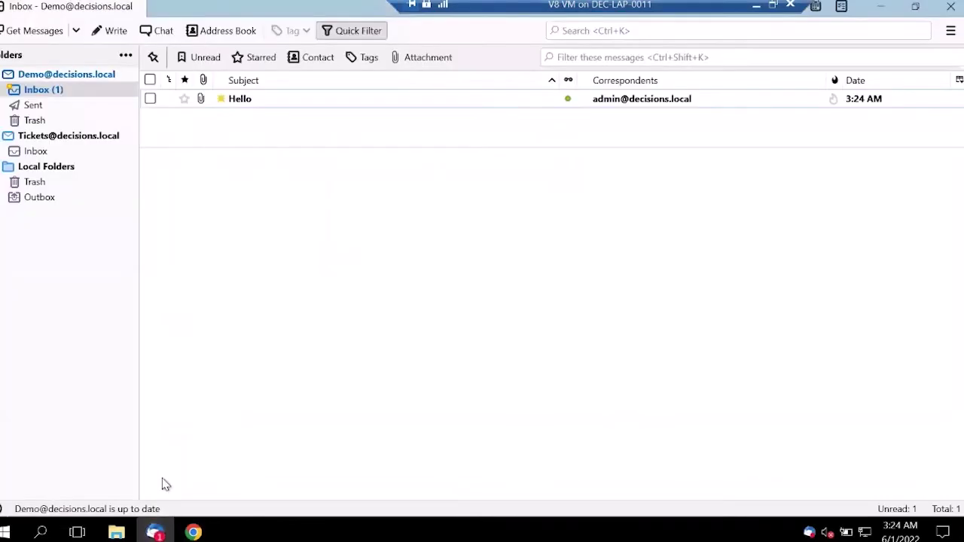
double_click(266, 104)
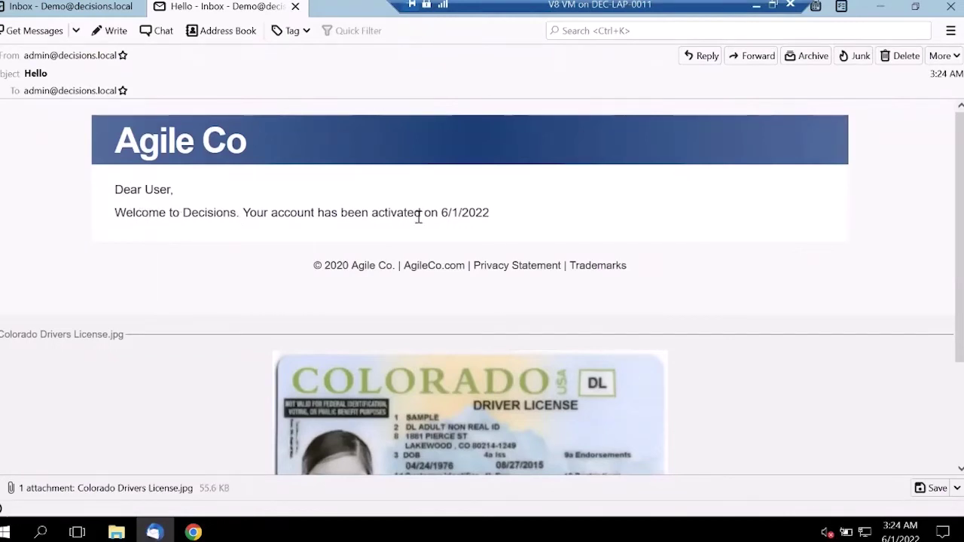
Step: Check the merged activation date and the attached Colorado Drivers License.jpg preview in the received message
drag(441, 213, 497, 225)
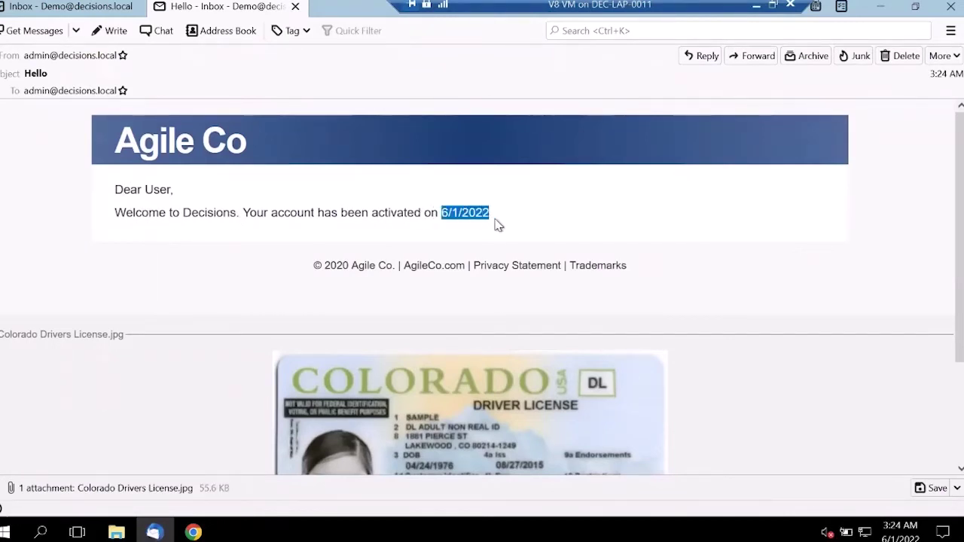
click(497, 224)
scroll(548, 241, down, 2)
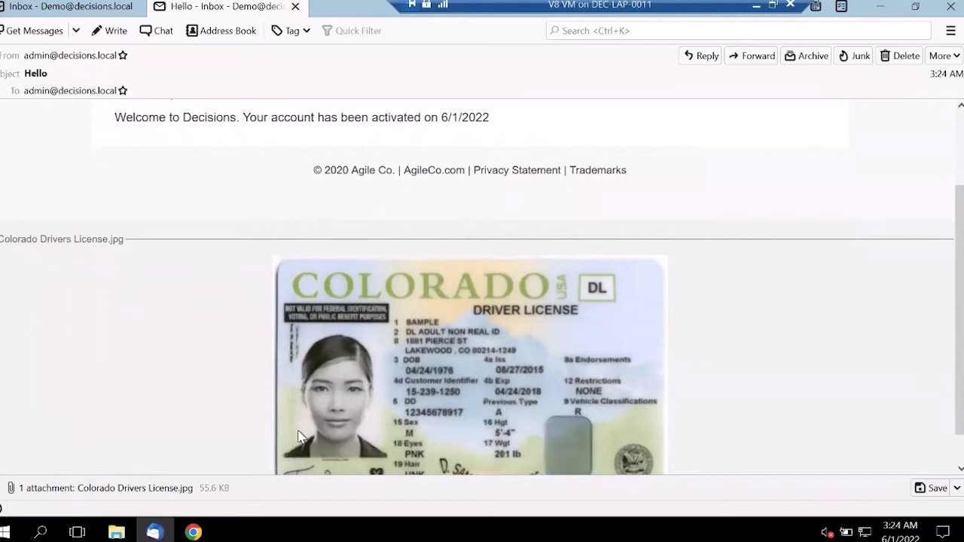
Step: Switch back to Decisions Studio in Chrome, review the Send Email step's input/output data from the debug run and close the debugger
mouse_move(155, 532)
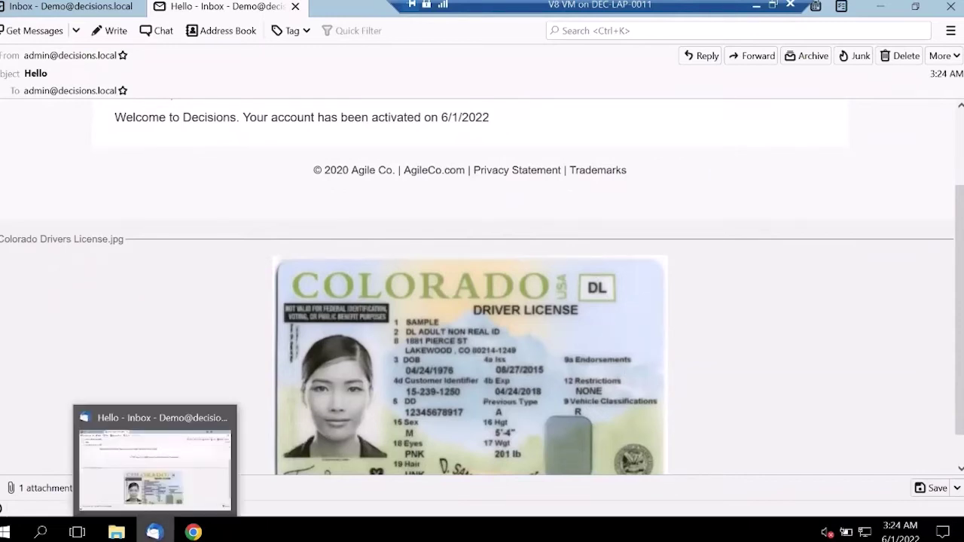
click(154, 532)
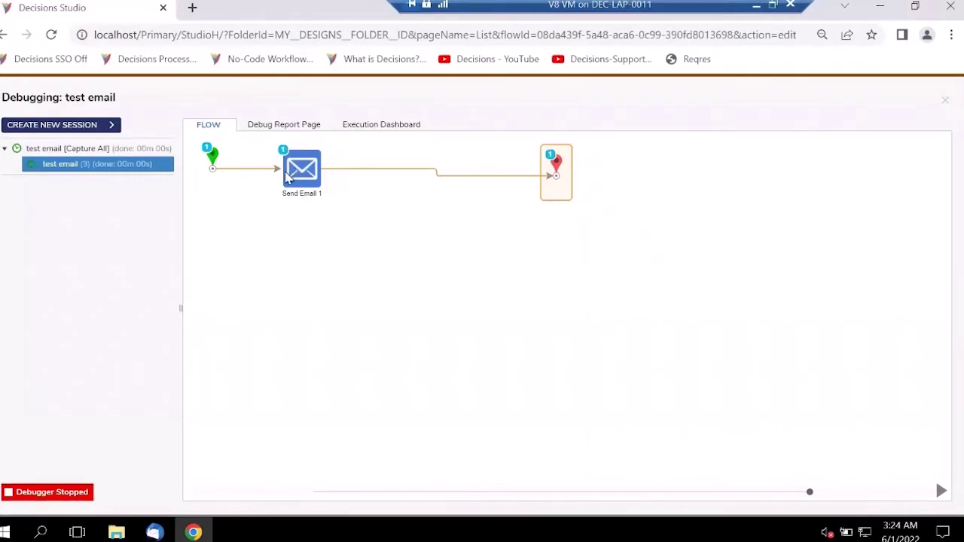
click(309, 174)
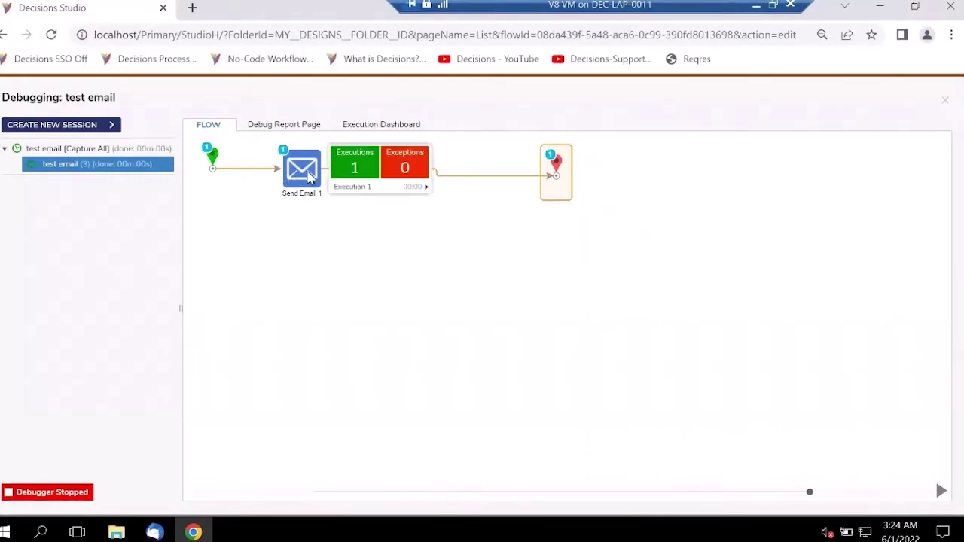
mouse_move(384, 192)
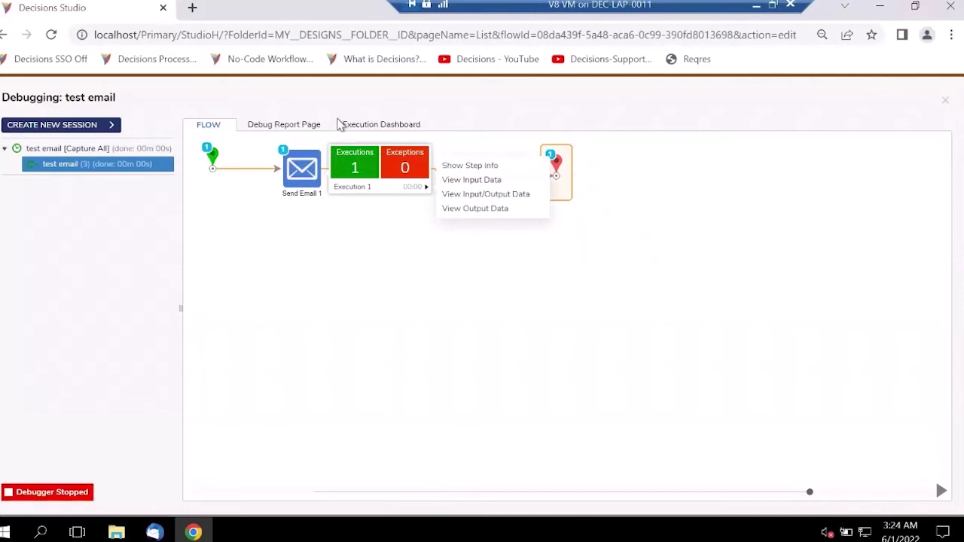
click(475, 195)
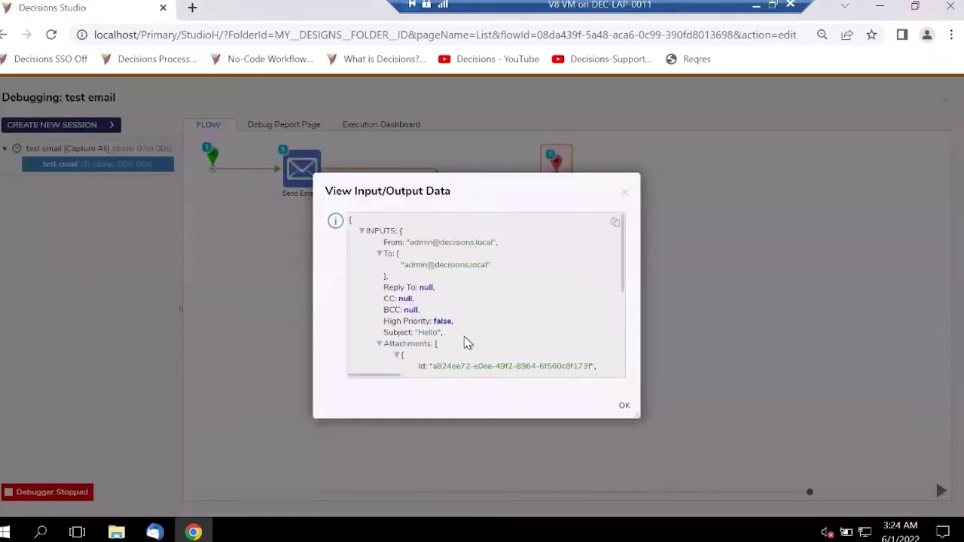
scroll(463, 335, down, 1)
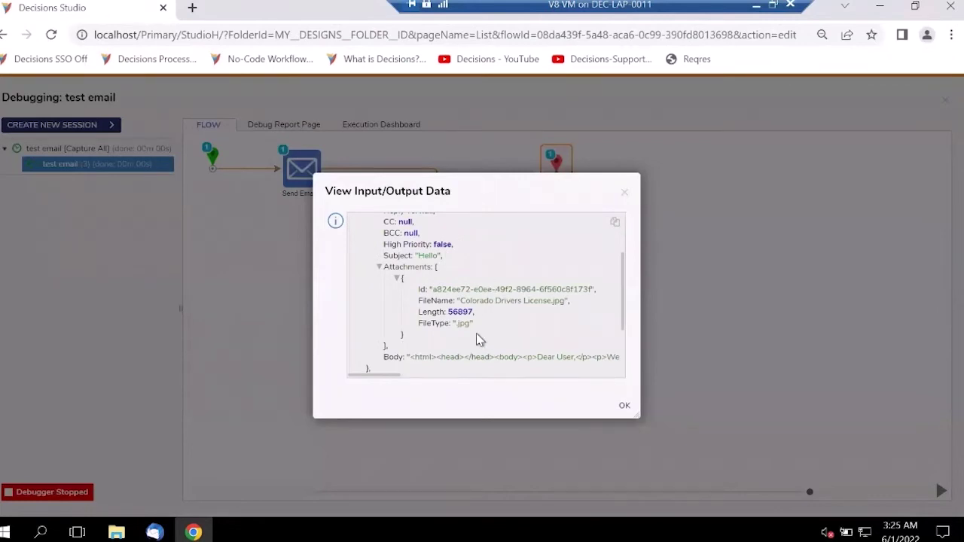
click(624, 193)
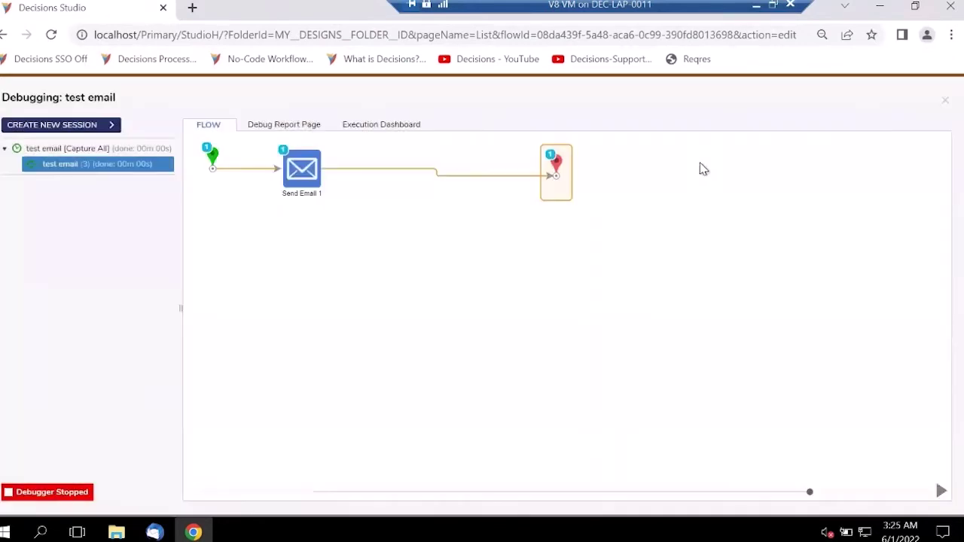
click(941, 101)
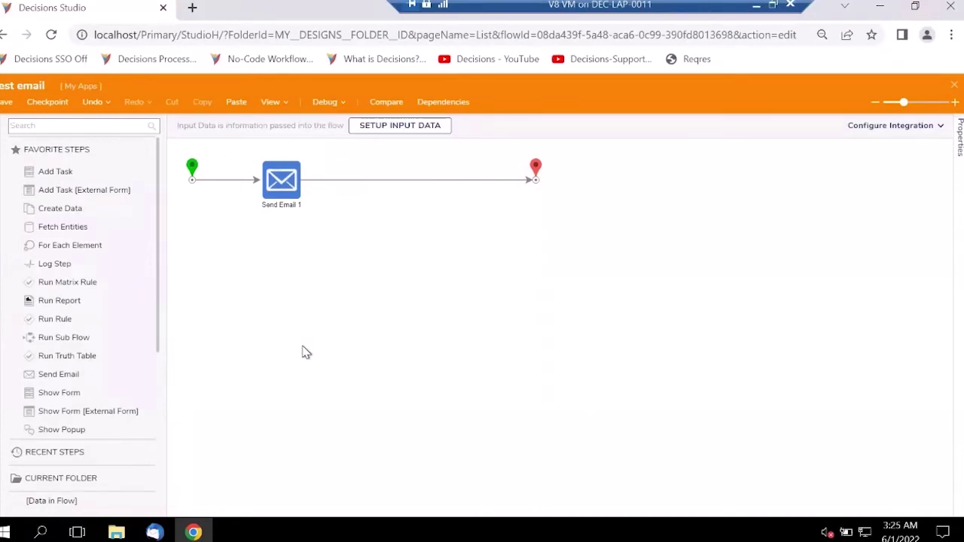
Step: Add a Show Popup step below Send Email and route the flow from the start step through it to the end step
click(36, 128)
text(pd)
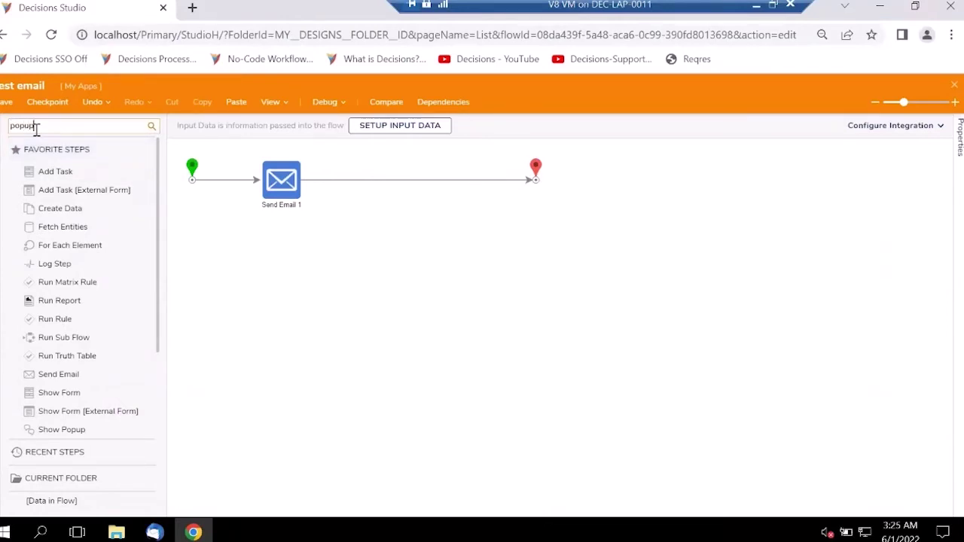
text(pup)
drag(54, 153, 305, 277)
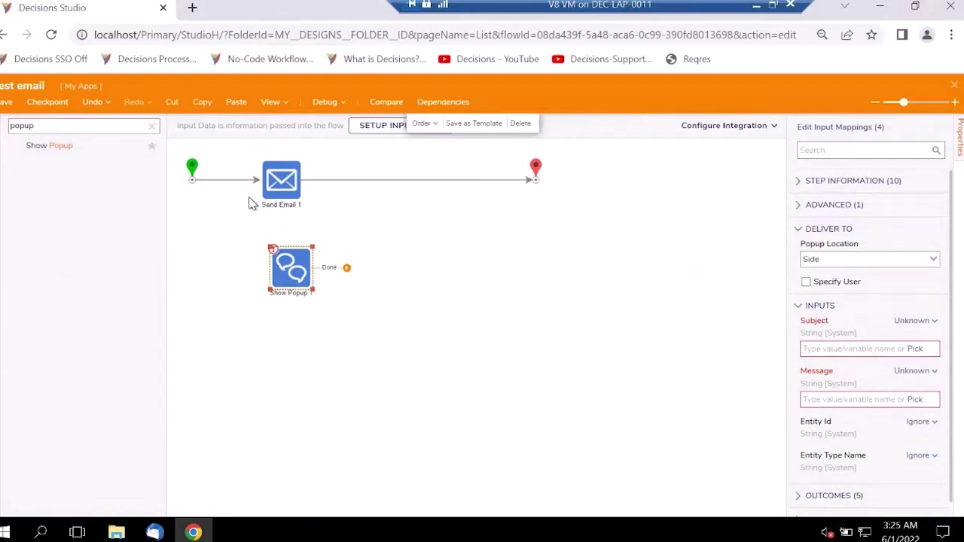
click(218, 190)
drag(258, 178, 534, 181)
Step: Set the Show Popup step's Subject to "Hello" and its Message to the constant "Welcome to Decisions"
click(299, 286)
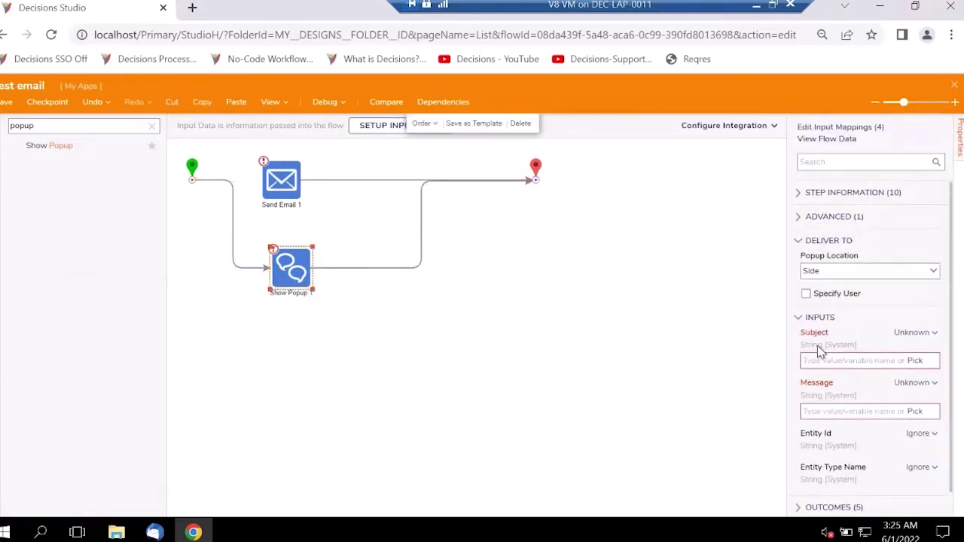
click(866, 363)
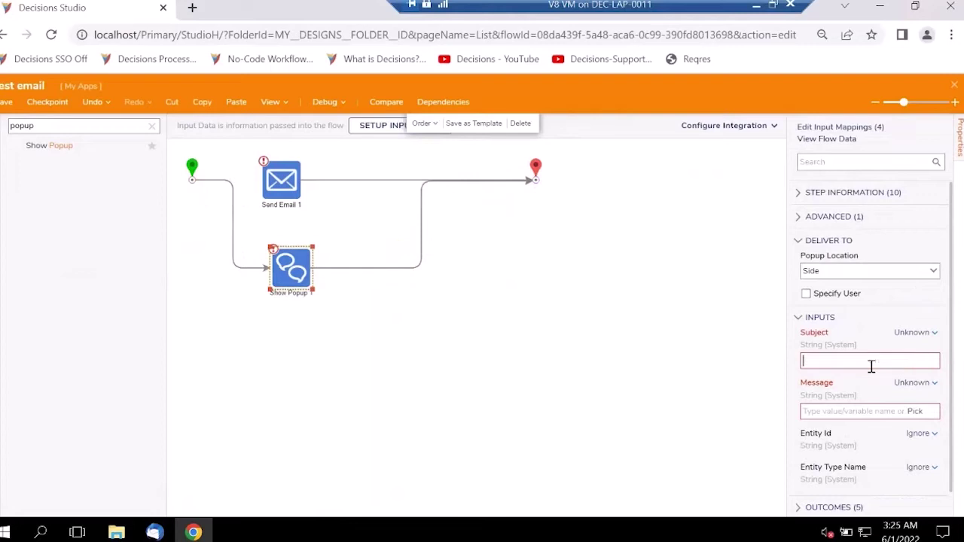
text(Heelo)
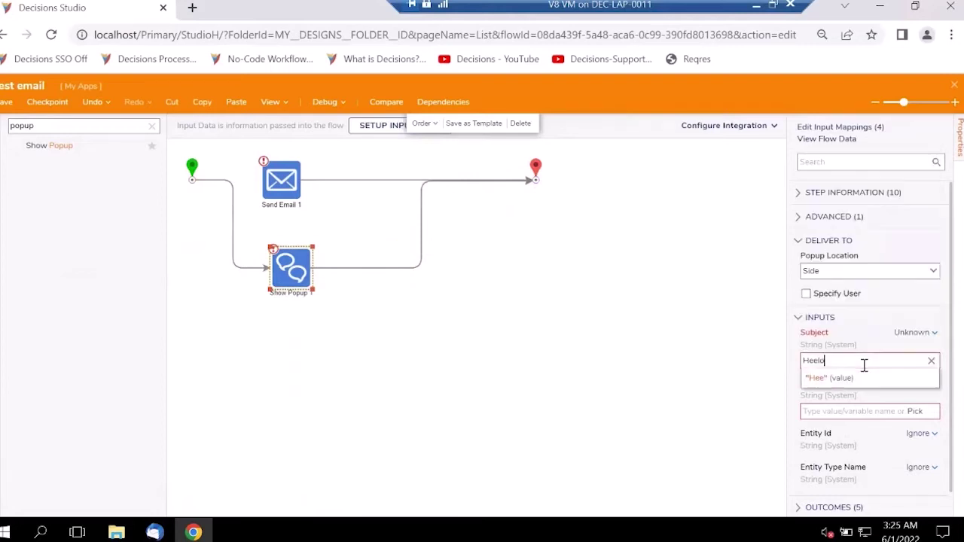
key(BackSpace)
key(BackSpace)
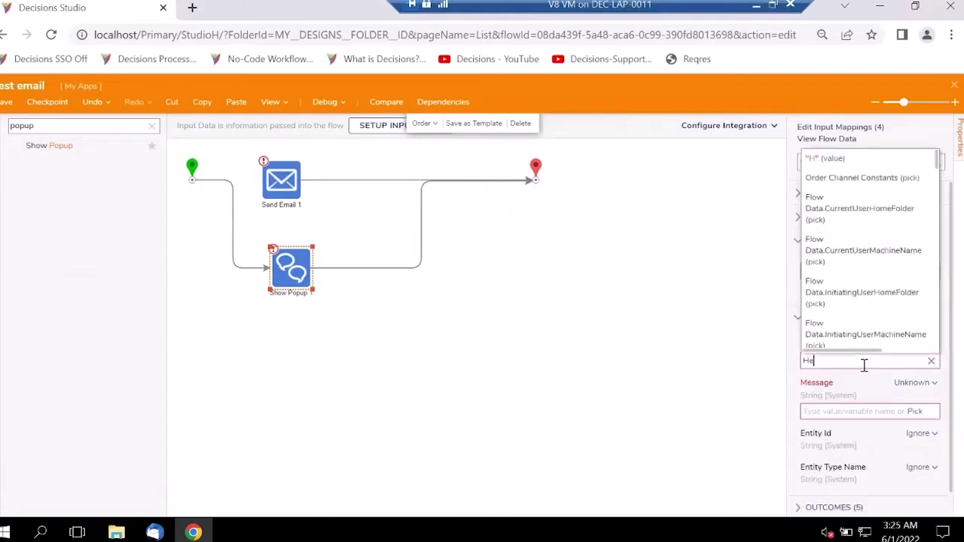
click(841, 412)
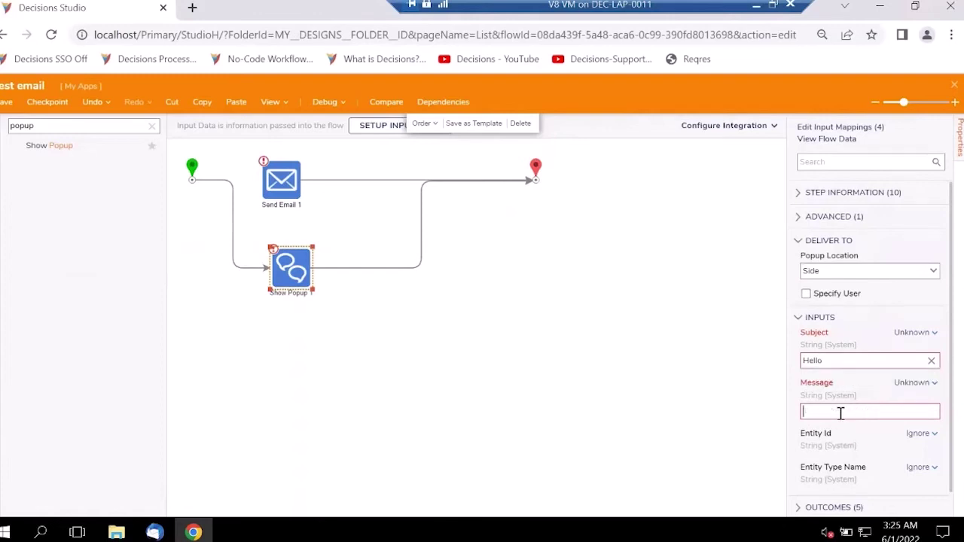
click(916, 382)
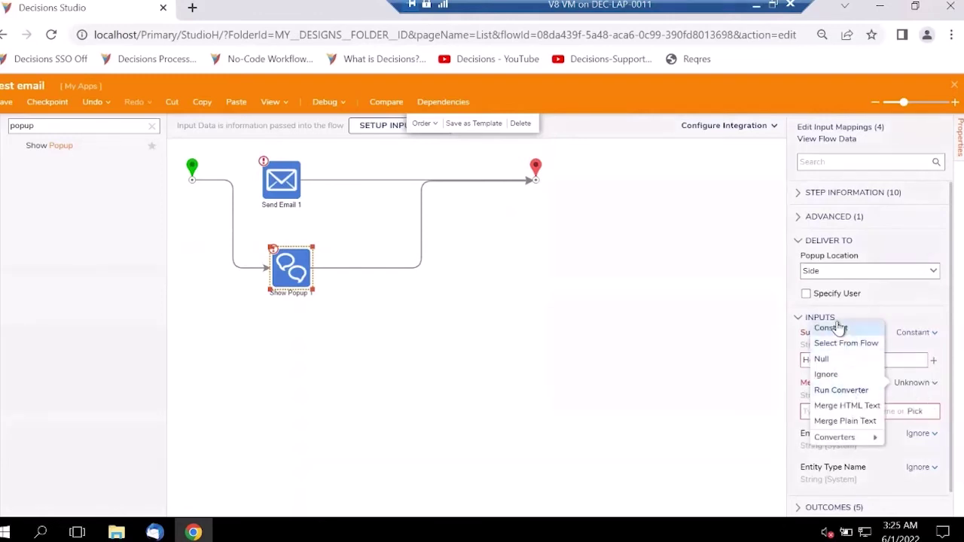
click(839, 328)
text(Welcome to Decisions)
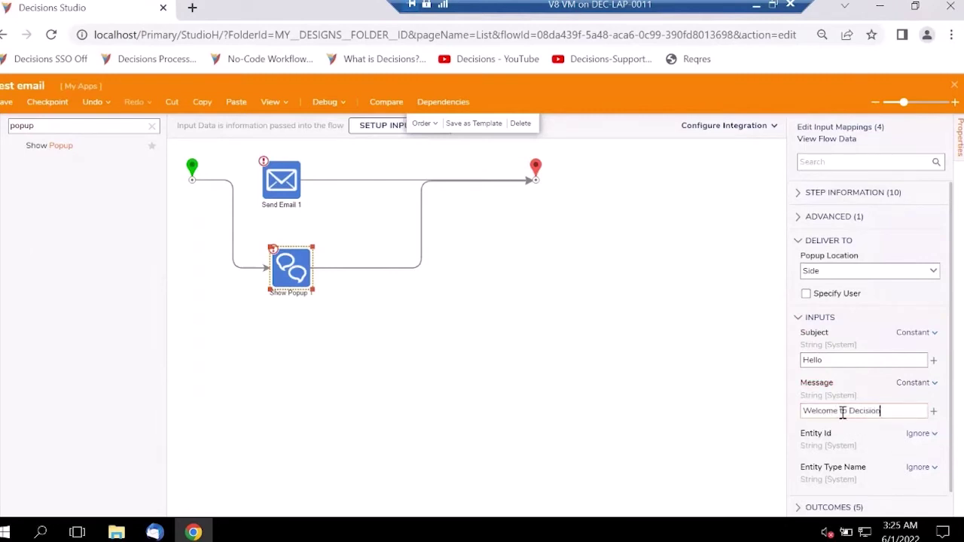
Step: Examine the Show Popup step's message mapping types and its delivery options, Popup Location and Specify User
click(913, 384)
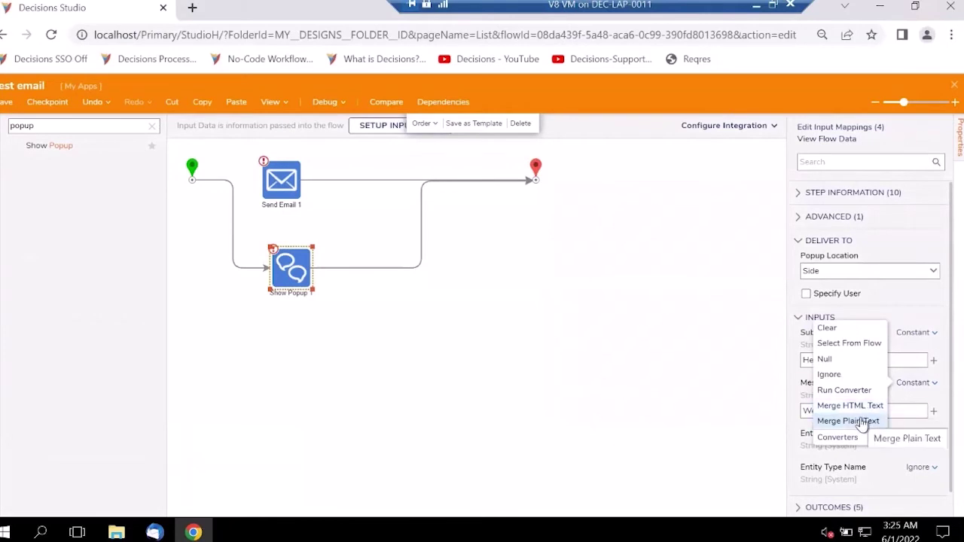
mouse_move(837, 437)
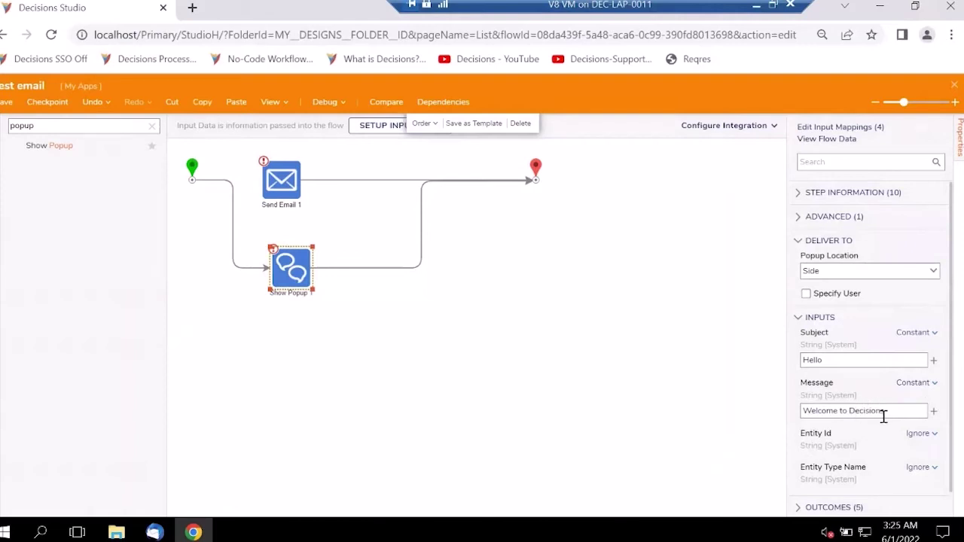
click(935, 276)
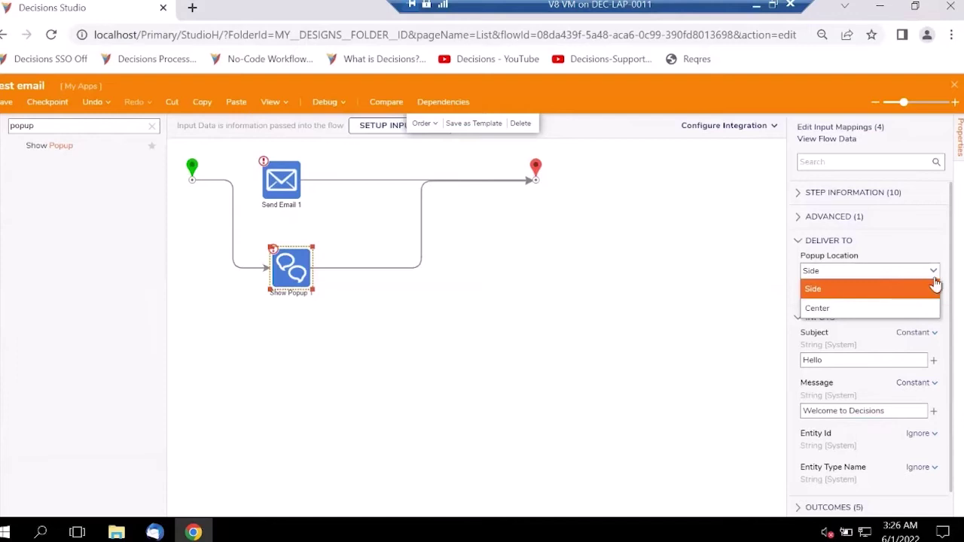
click(937, 278)
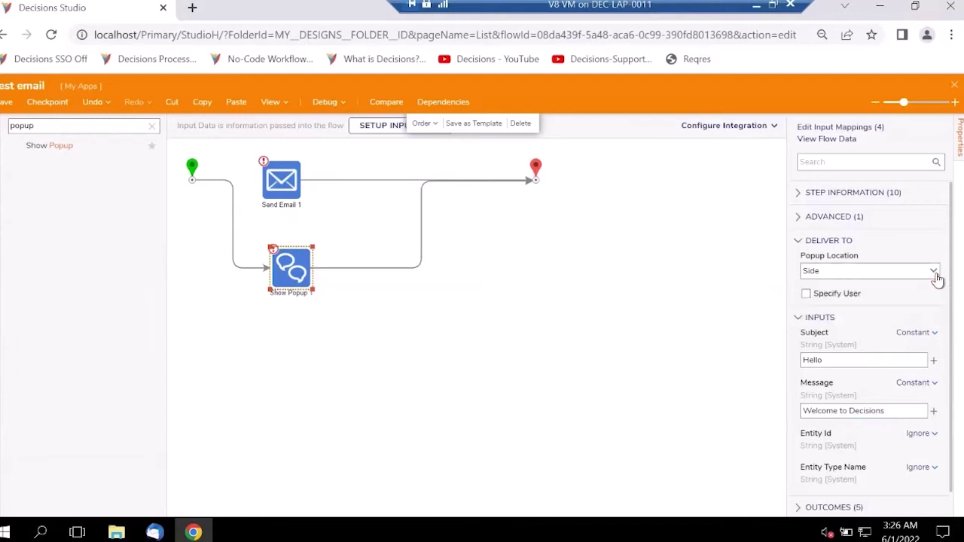
click(851, 295)
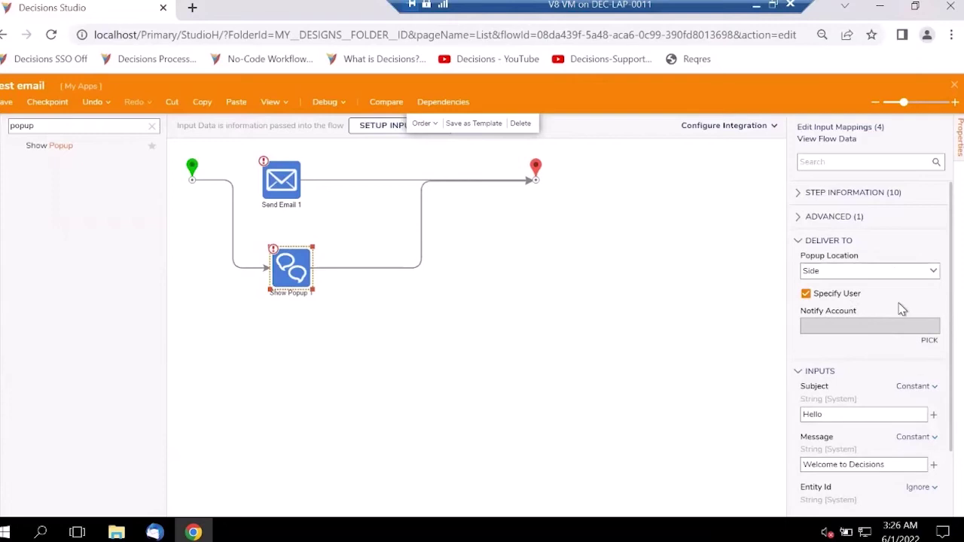
click(806, 294)
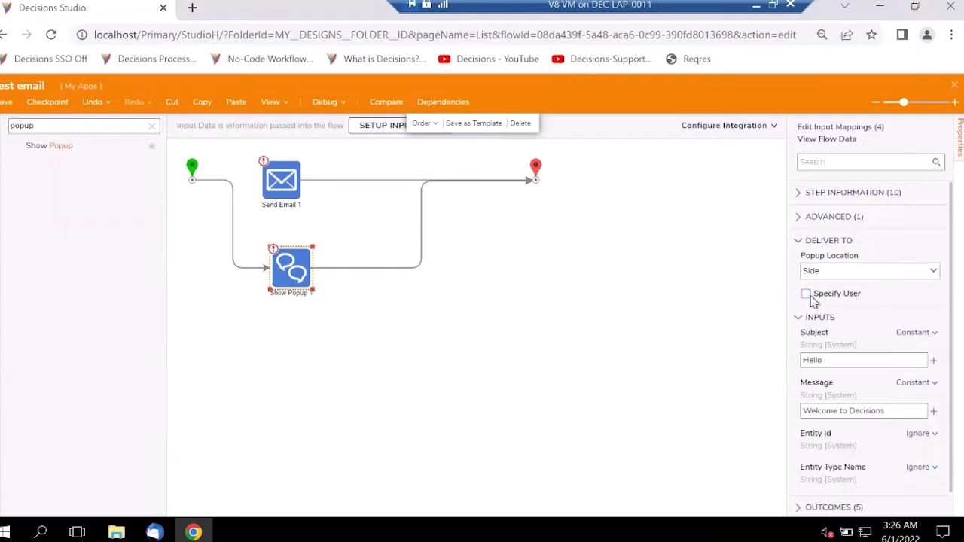
click(495, 340)
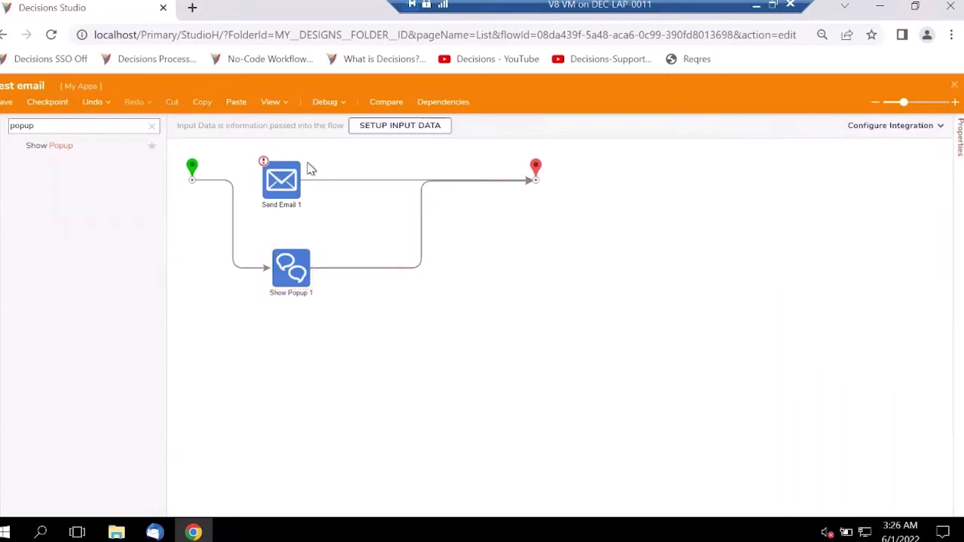
Step: Run the test email flow in the debugger to test the Show Popup step and close the debugger
click(328, 106)
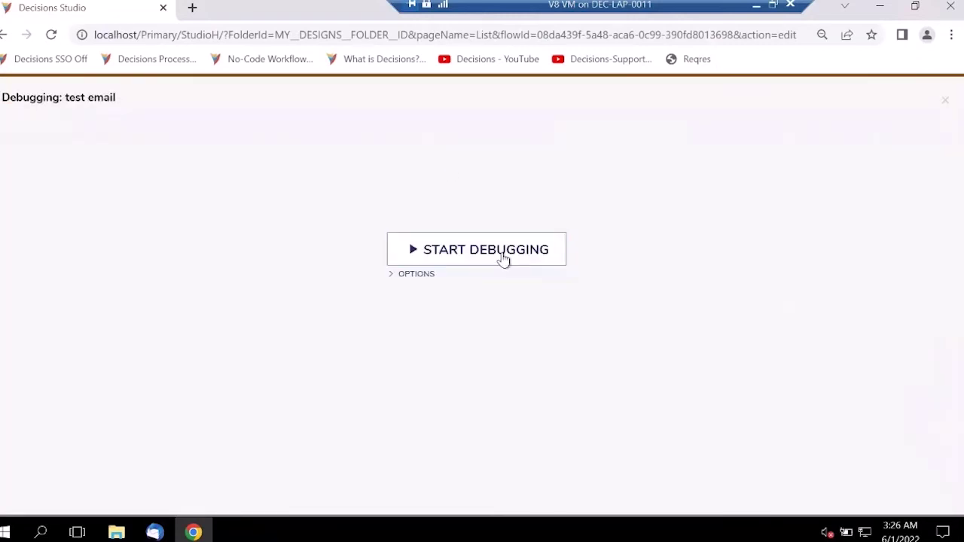
click(502, 254)
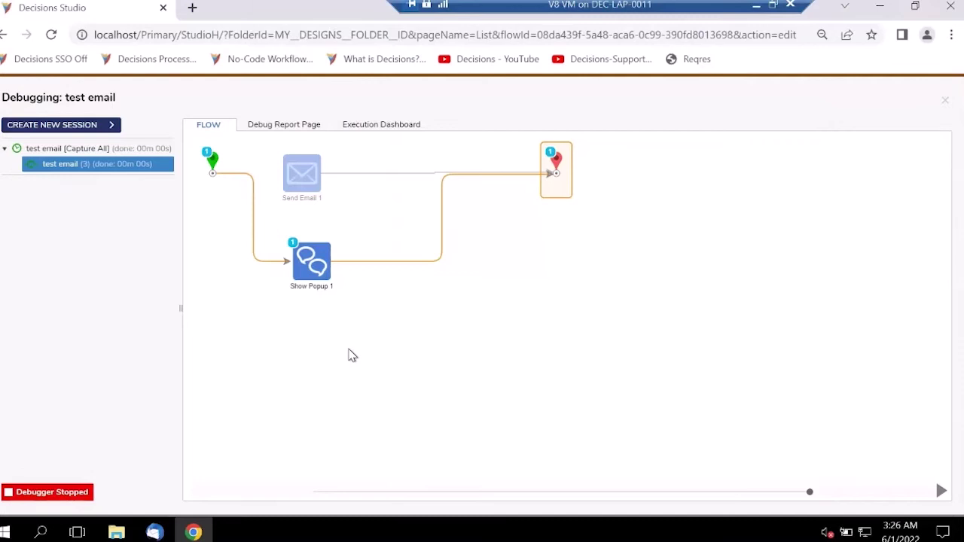
click(944, 101)
Step: Save the test email flow and close the flow designer
click(6, 102)
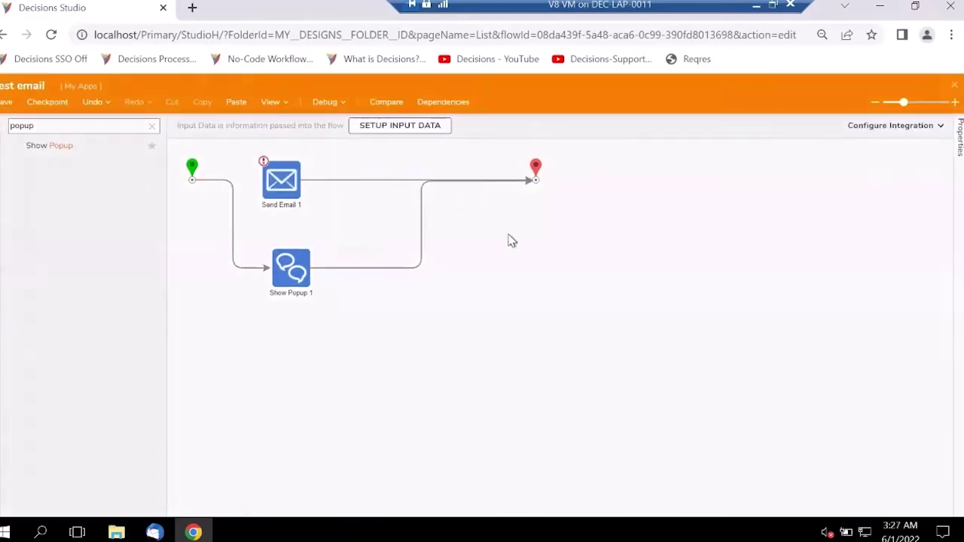
click(600, 350)
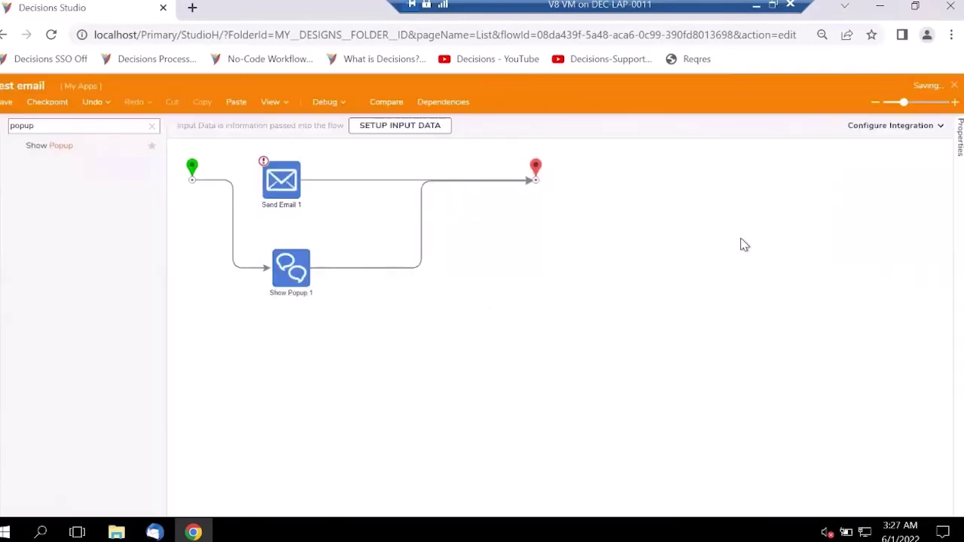
click(947, 88)
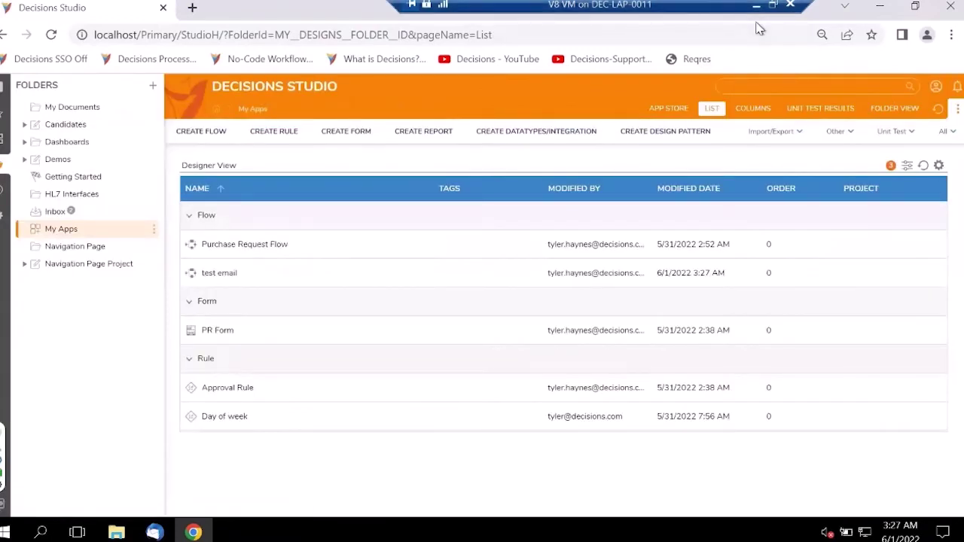
click(756, 4)
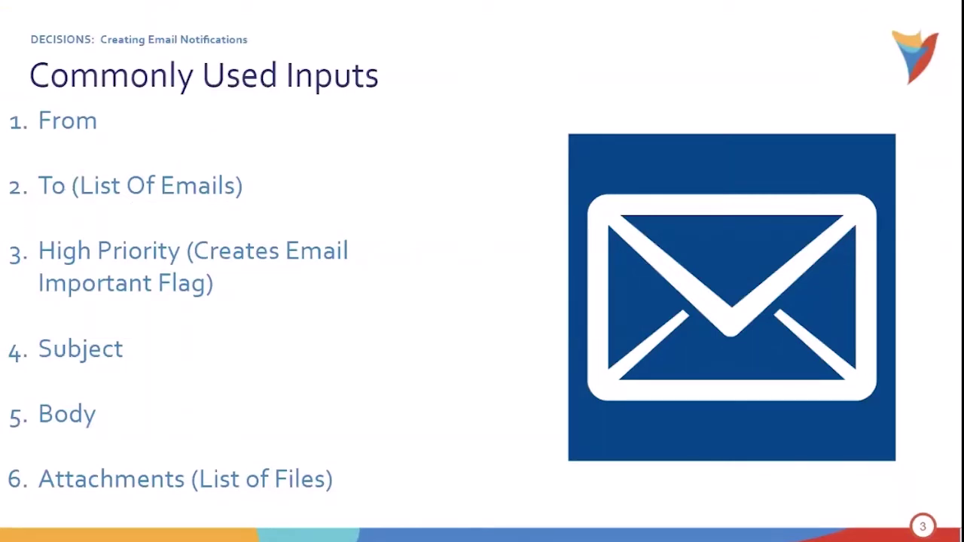
key(Right)
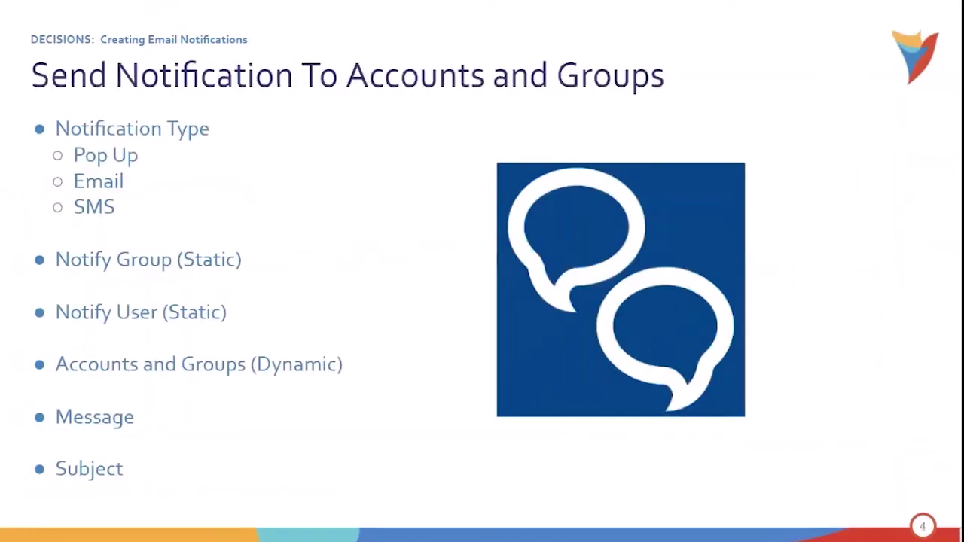
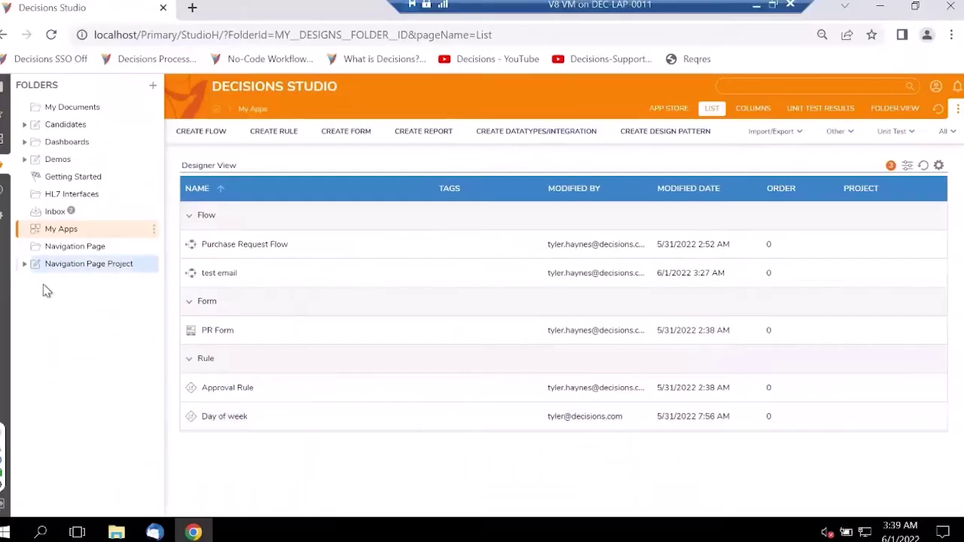
Step: Open the test email flow and add a Send Notification To Accounts and Groups step below the Show Popup step
click(219, 275)
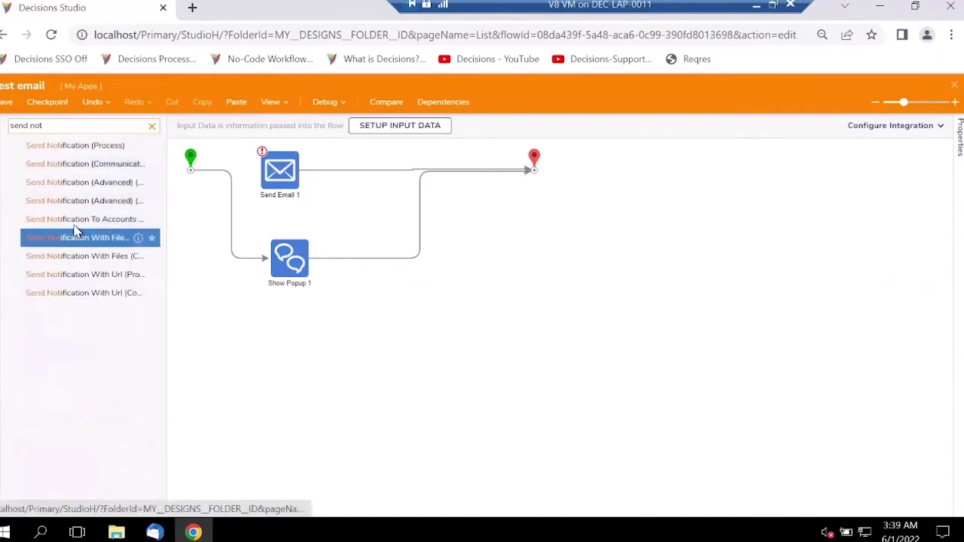
drag(72, 219, 370, 358)
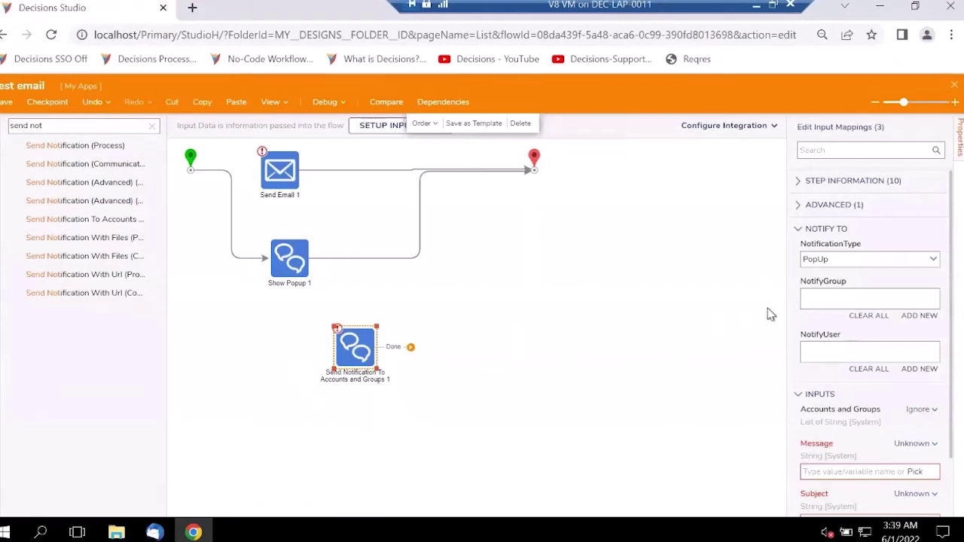
Step: Examine the Send Notification step's notification types, group and user recipients and inputs, and close the flow without saving
click(932, 261)
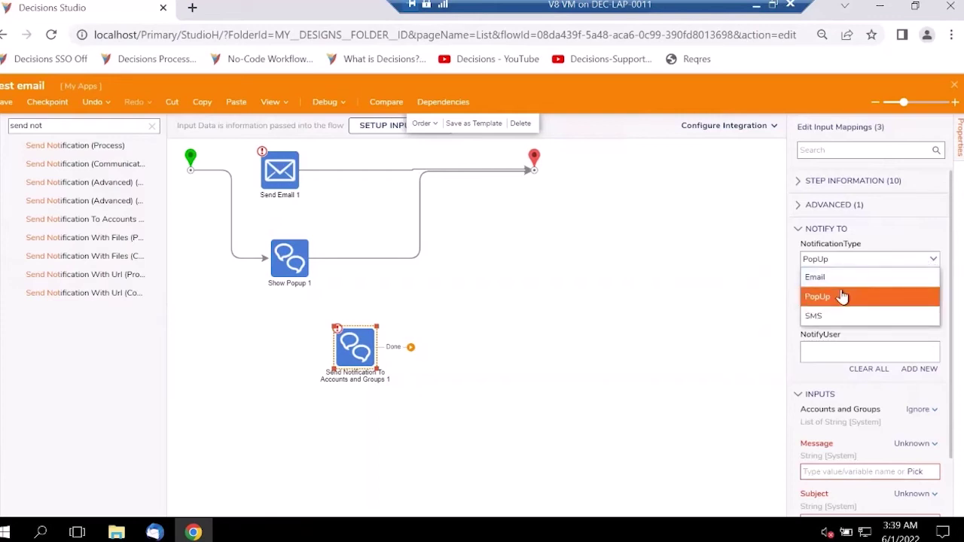
click(907, 230)
click(907, 230)
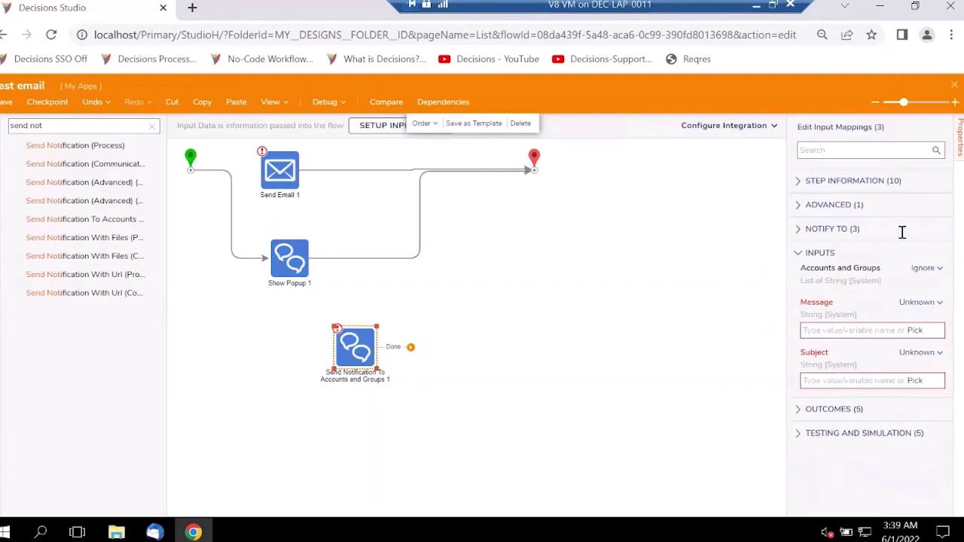
click(902, 233)
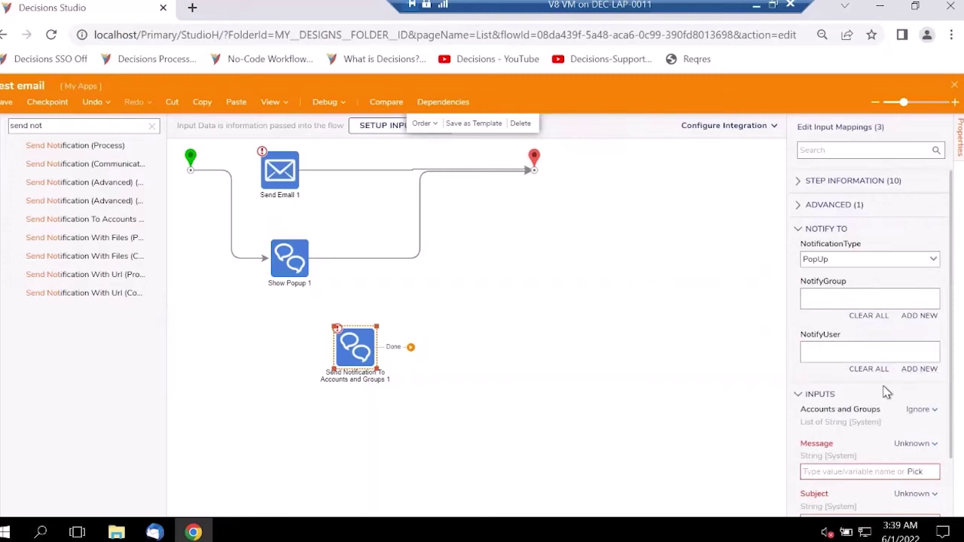
scroll(884, 392, down, 1)
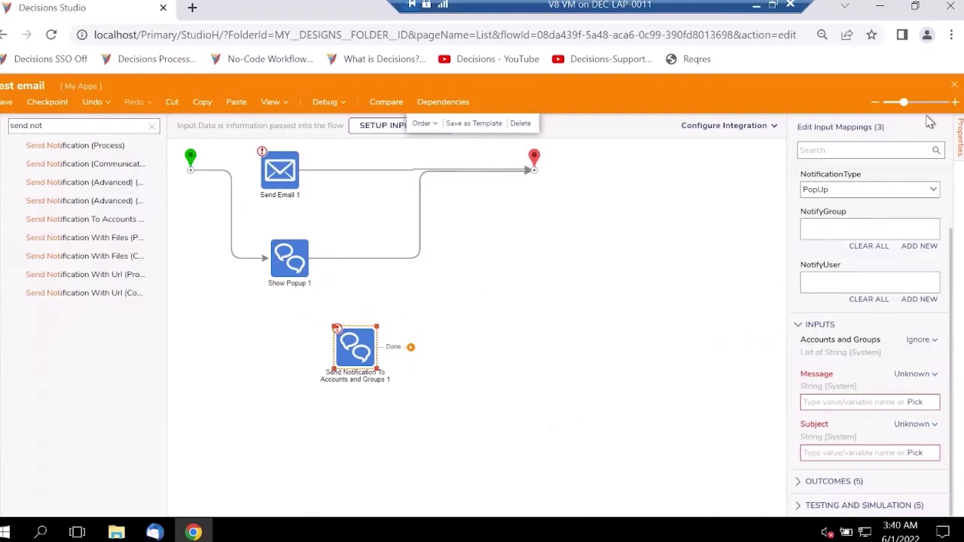
click(954, 85)
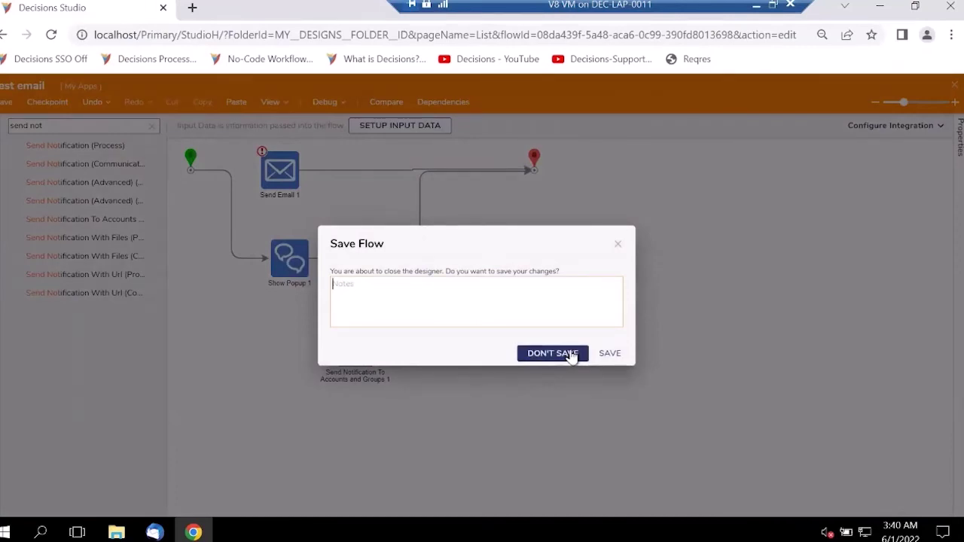
click(572, 357)
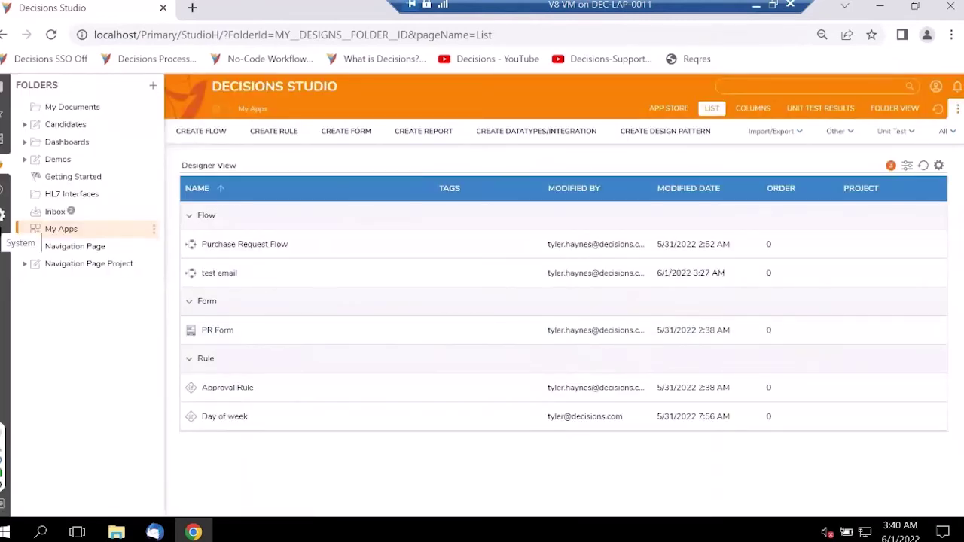
Step: Open the Scheduled Jobs folder under Jobs and Events in the System area
click(3, 216)
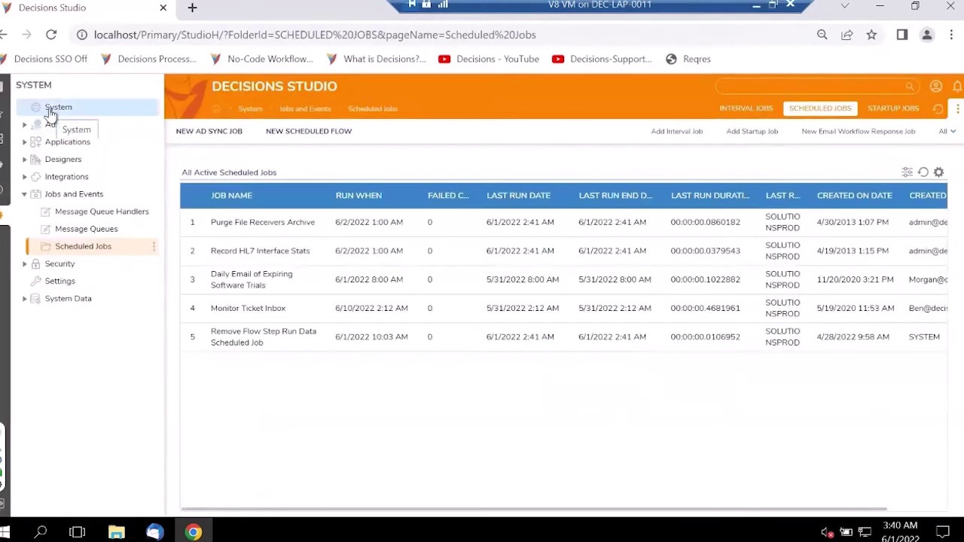
click(61, 198)
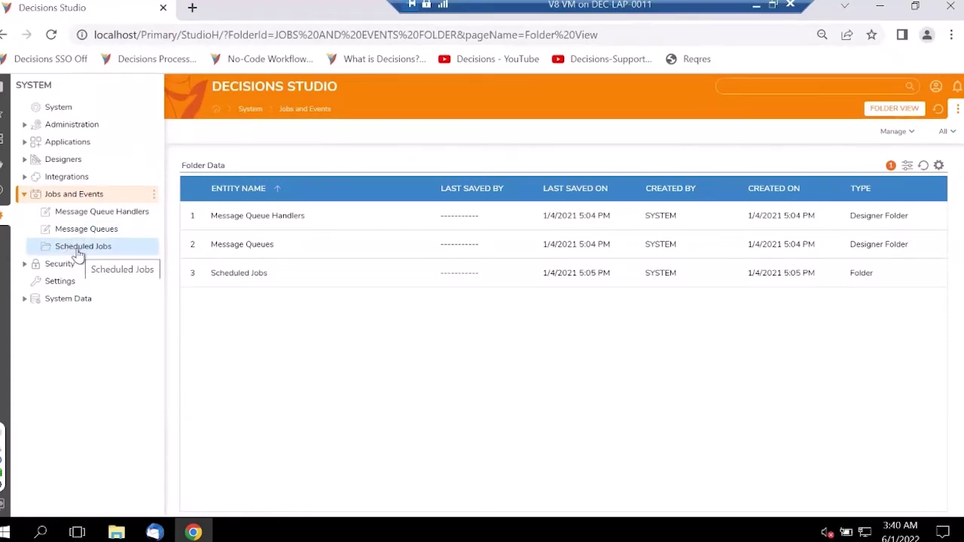
click(79, 254)
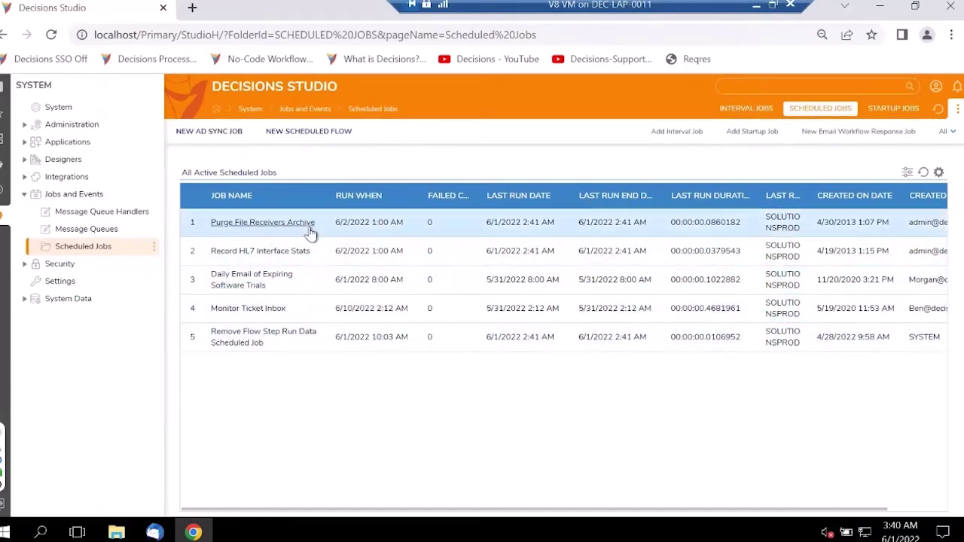
Step: Examine the settings for adding an interval job, including flow, count and interval, and close the dialog without saving
click(745, 110)
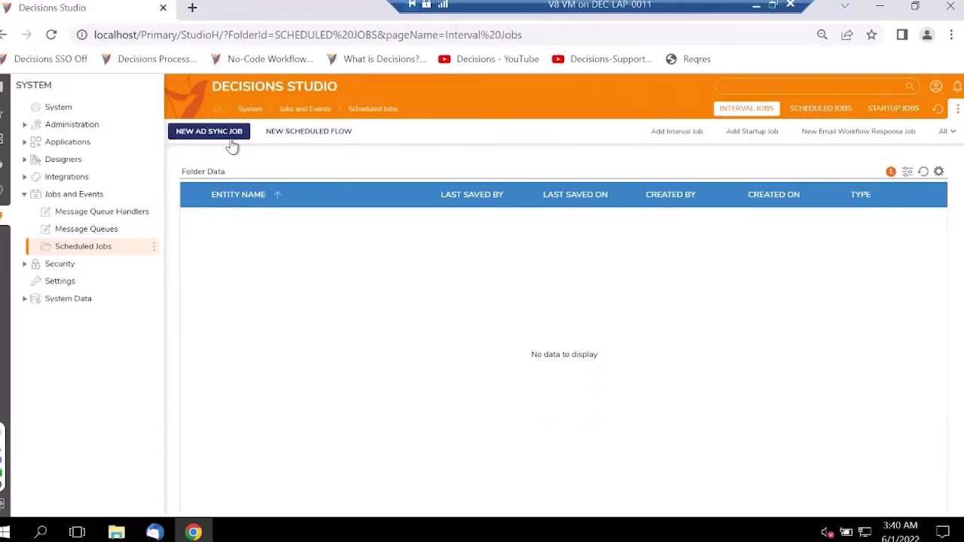
click(680, 133)
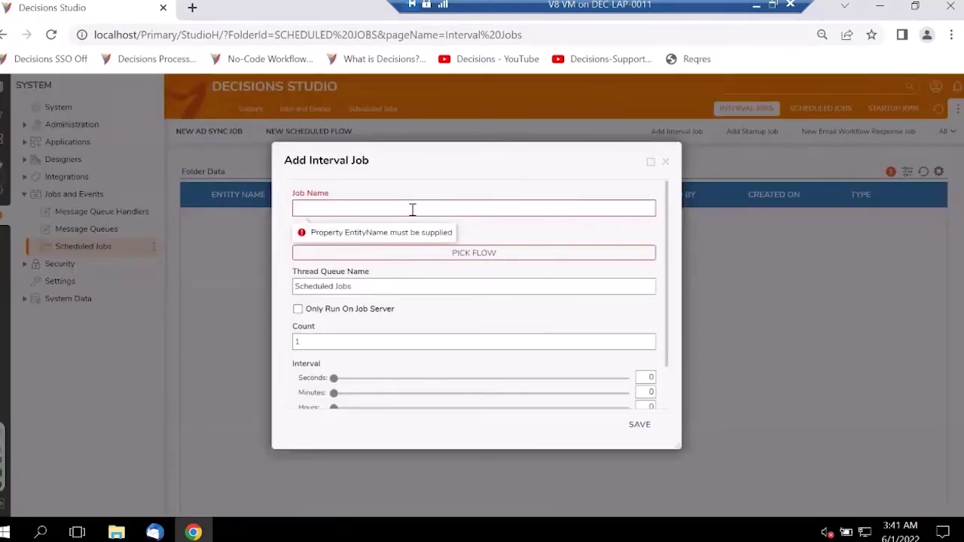
click(413, 208)
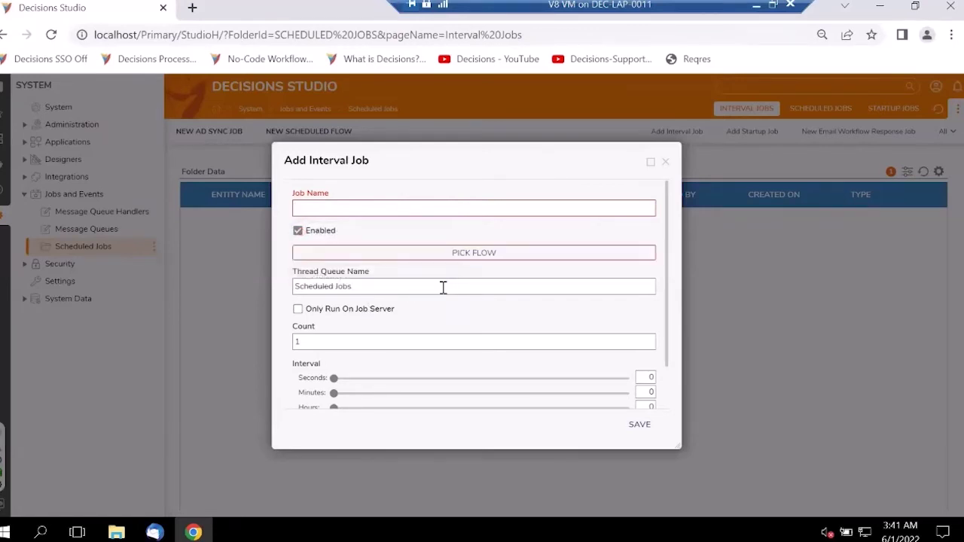
scroll(430, 320, down, 1)
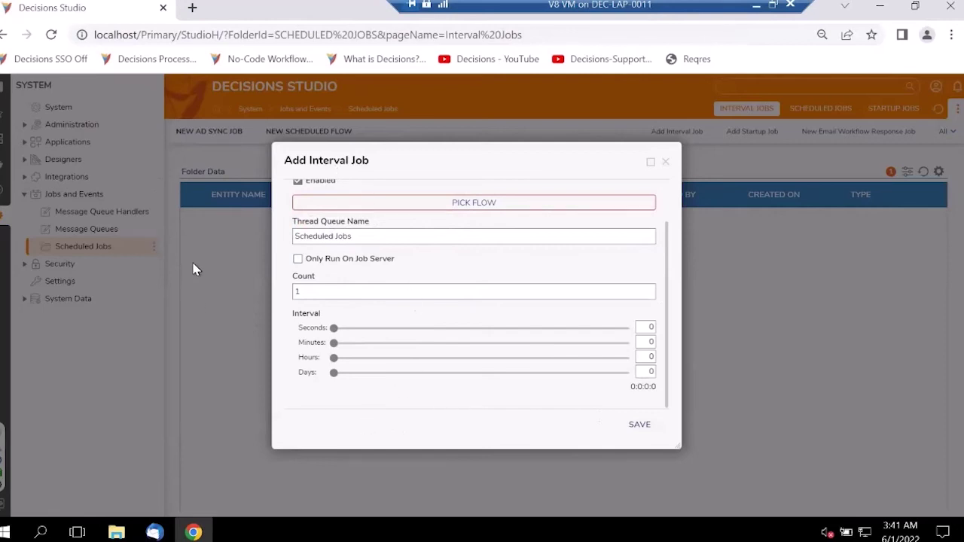
click(664, 163)
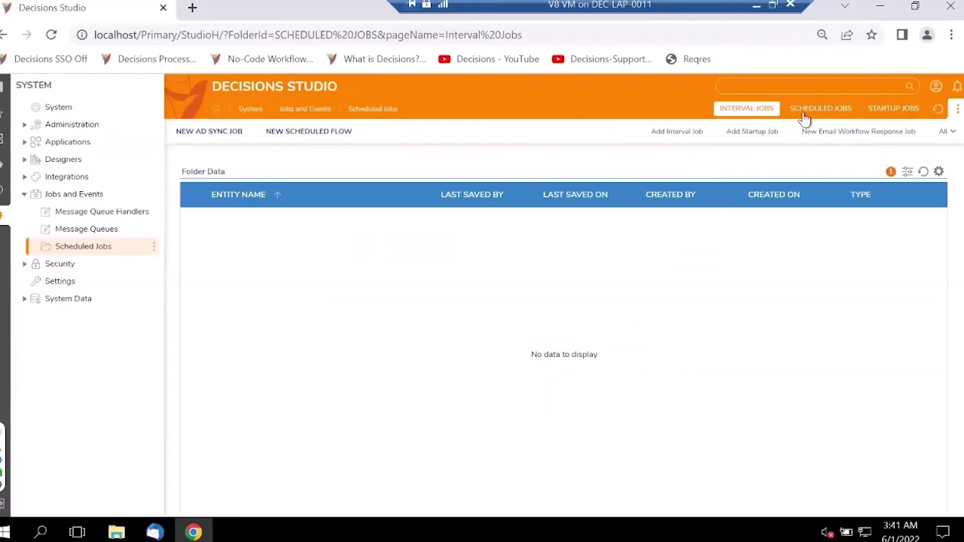
Step: Start a new scheduled flow from the scheduled jobs list and examine its flow, failure handling, start date and expiration settings
click(806, 119)
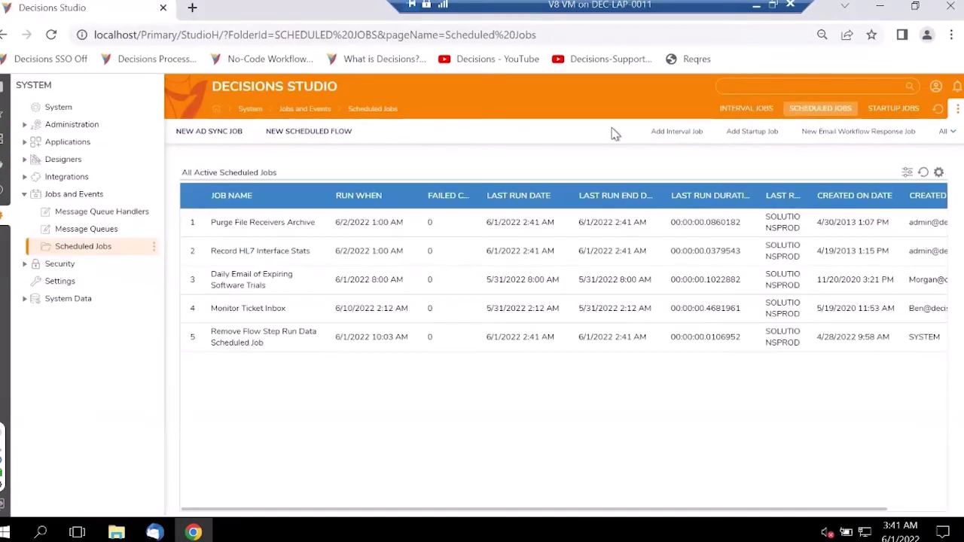
click(327, 140)
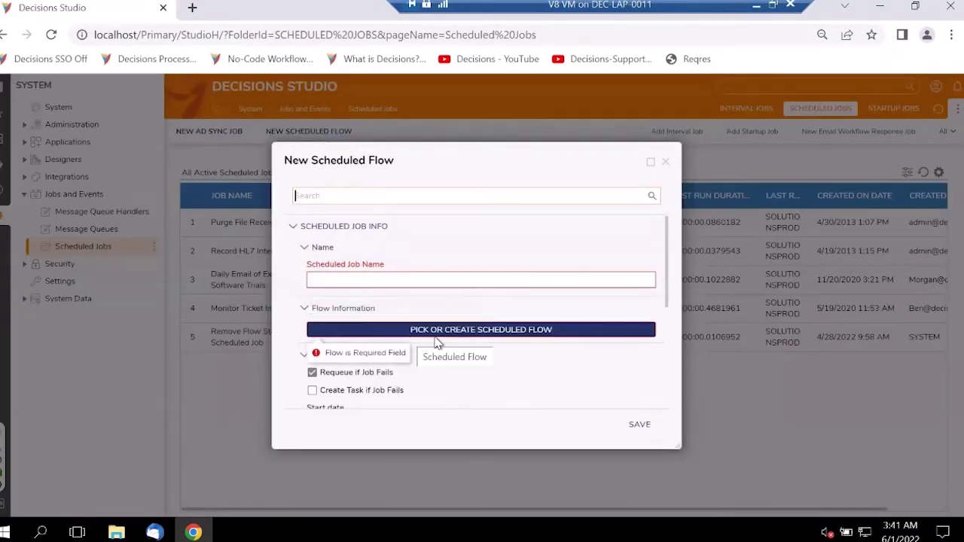
scroll(422, 339, down, 1)
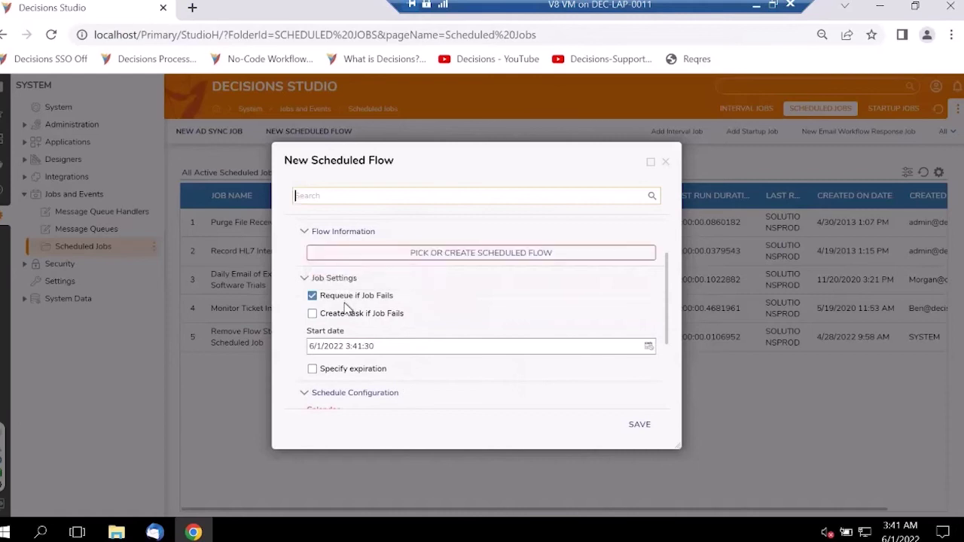
scroll(345, 317, down, 1)
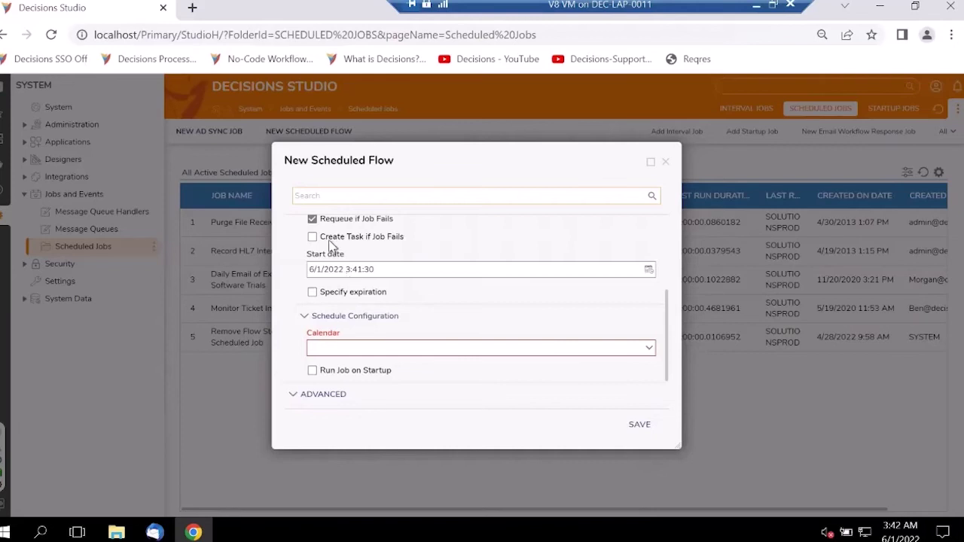
click(647, 269)
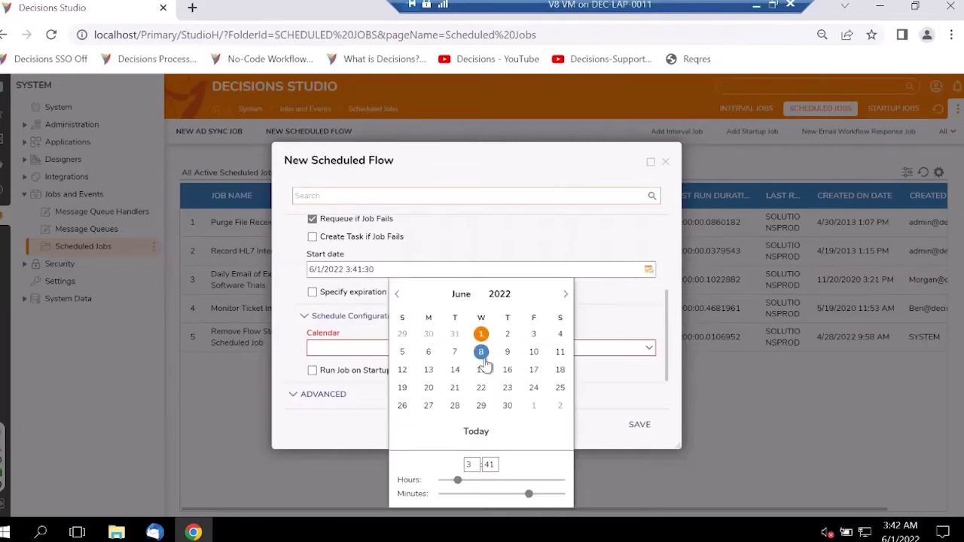
click(299, 285)
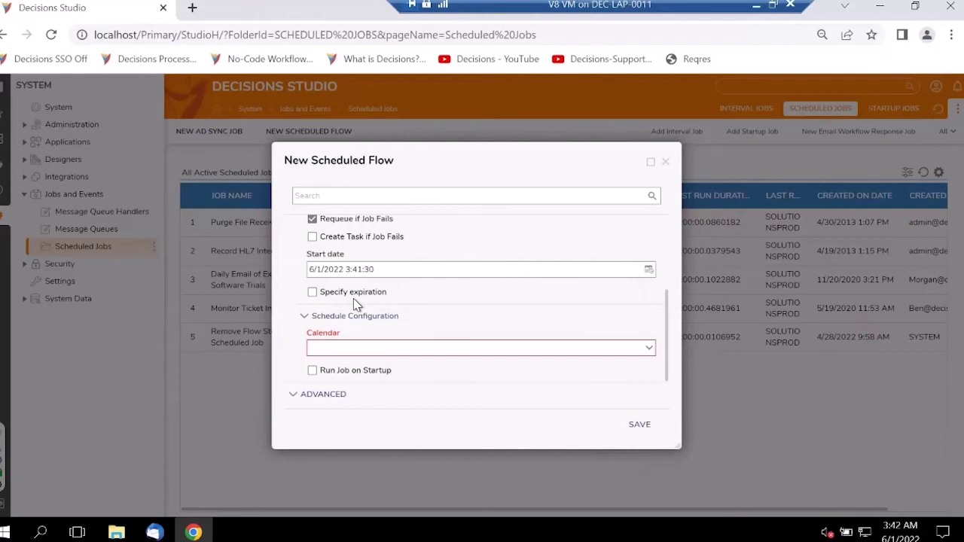
scroll(353, 298, down, 1)
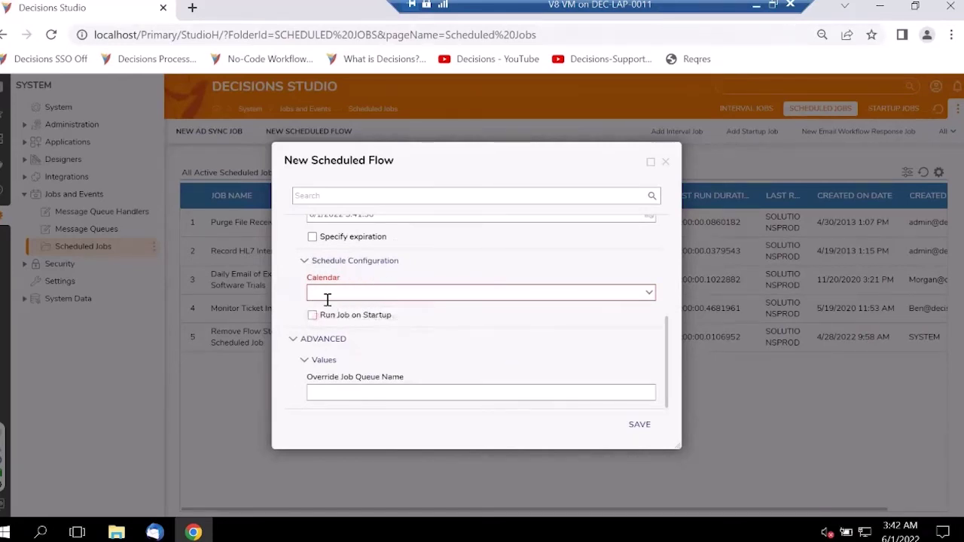
Step: Try Time Span Schedule and Daily Schedule as the new scheduled flow's calendar
click(649, 293)
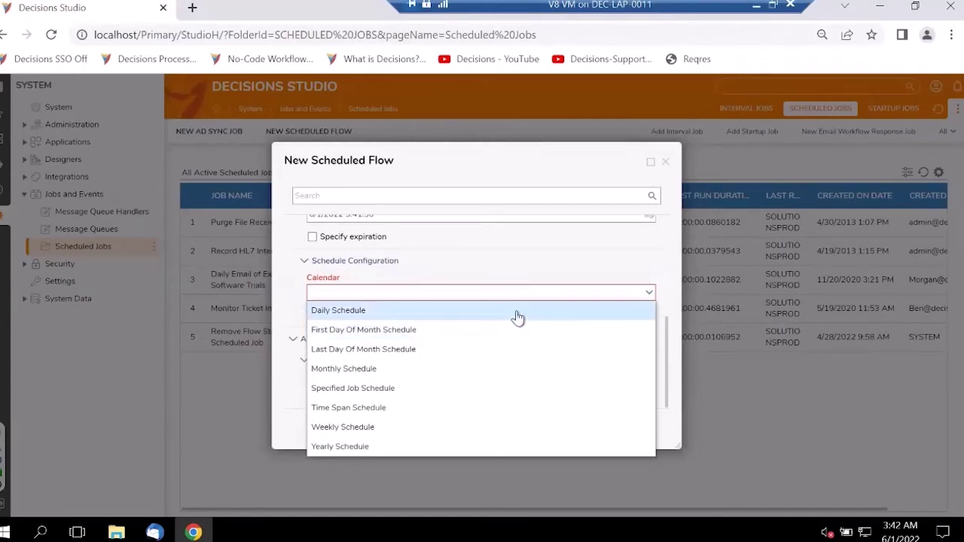
click(401, 419)
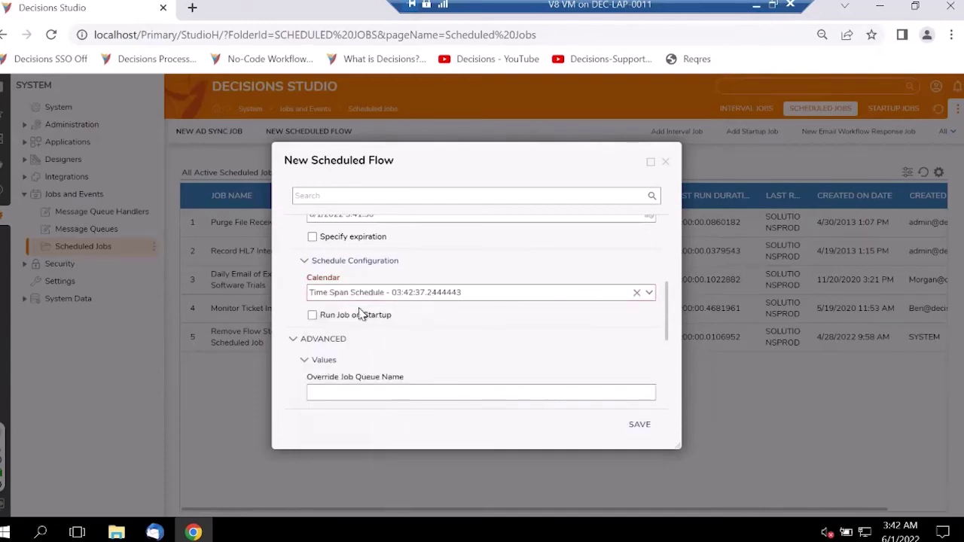
click(644, 295)
click(538, 314)
Step: Examine the daily schedule's hour, minute, run-day and business-day options, and close the new scheduled flow without saving
scroll(517, 349, down, 2)
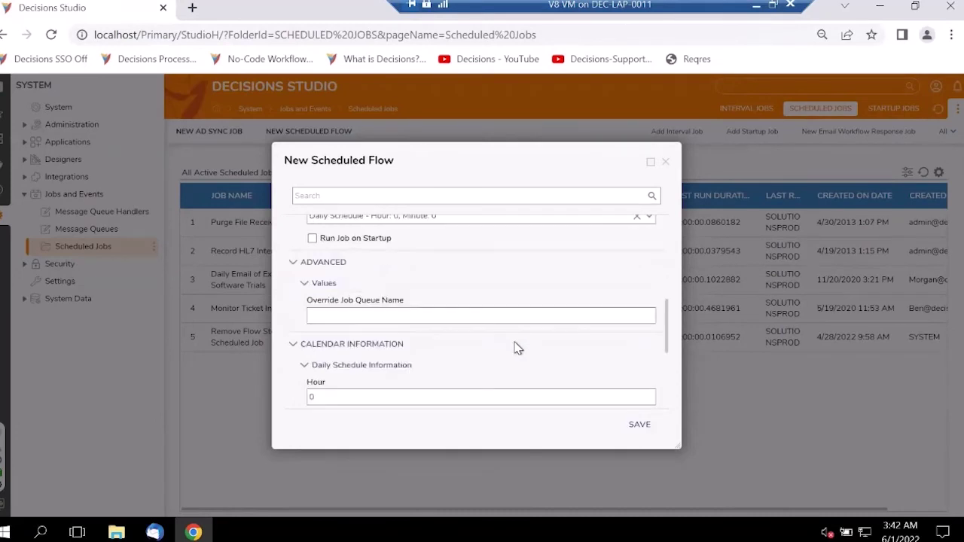
scroll(438, 377, down, 1)
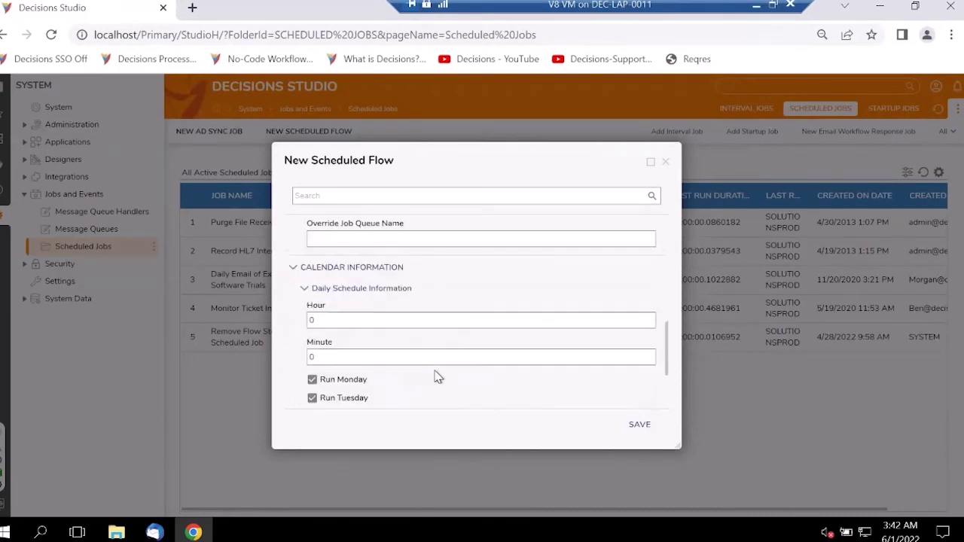
scroll(438, 376, down, 2)
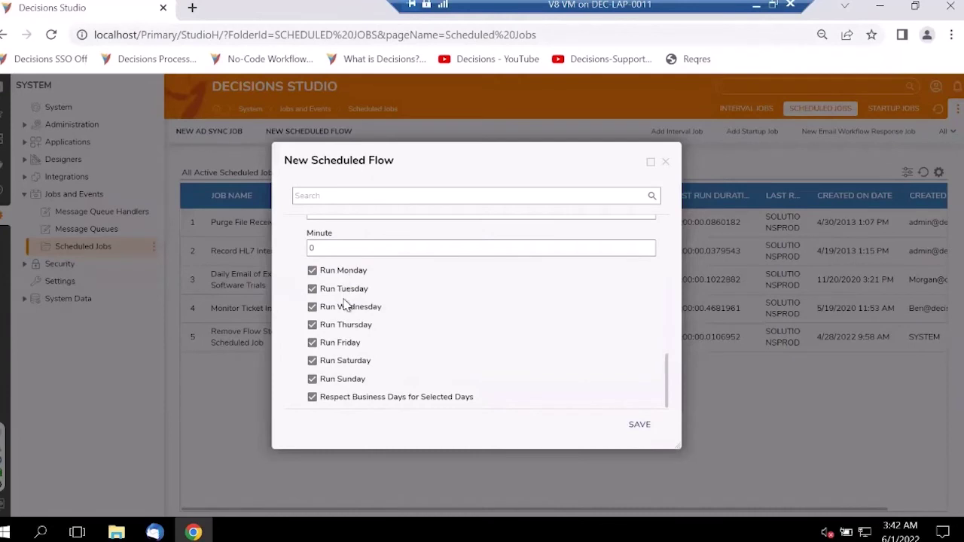
scroll(375, 320, up, 1)
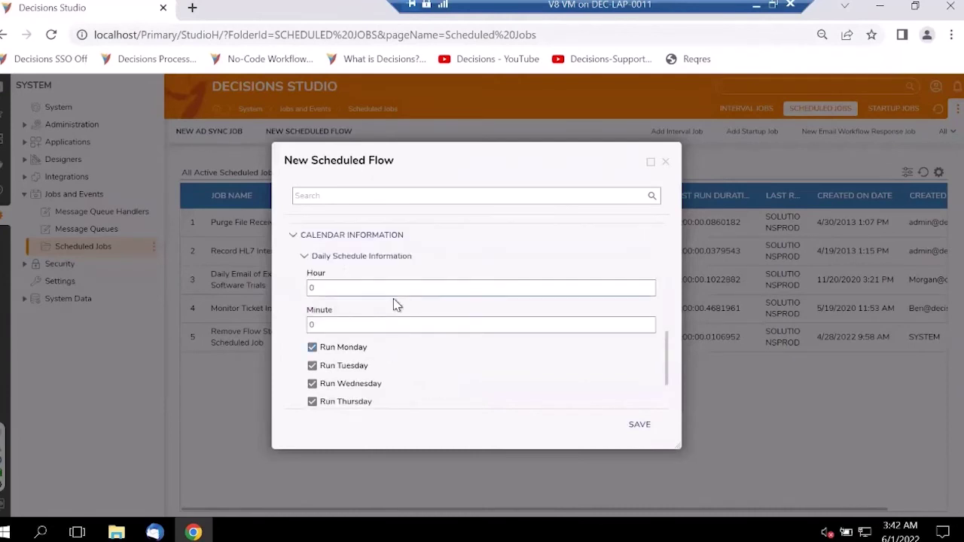
scroll(371, 281, up, 2)
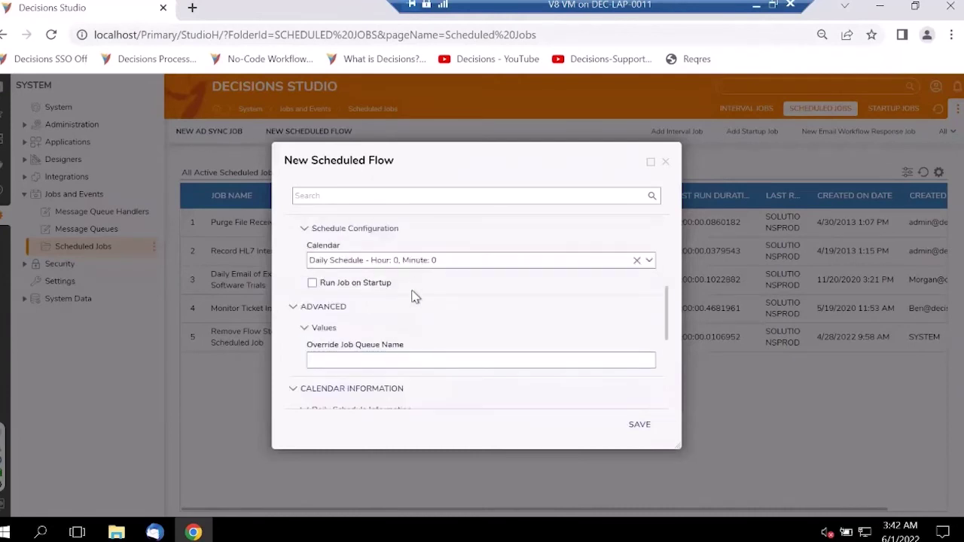
scroll(429, 343, down, 1)
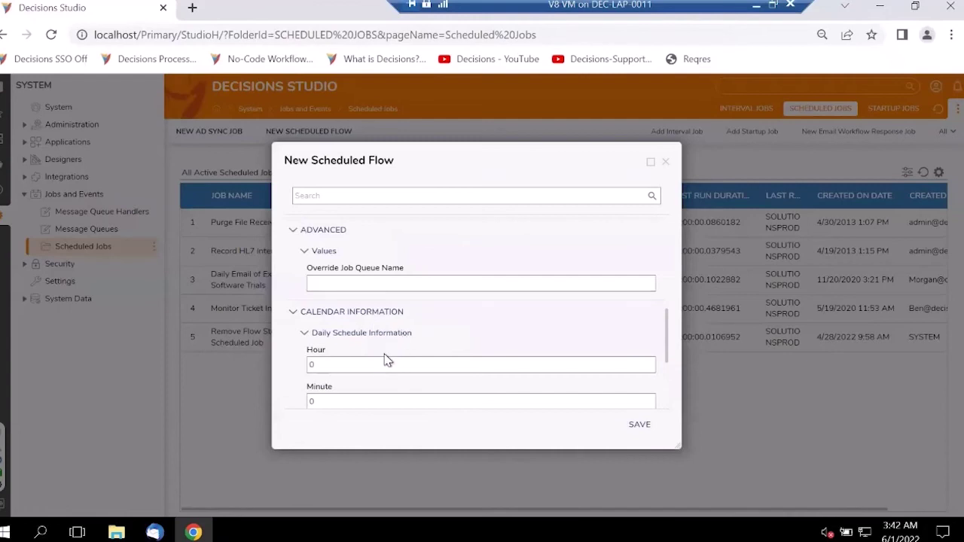
scroll(385, 360, down, 2)
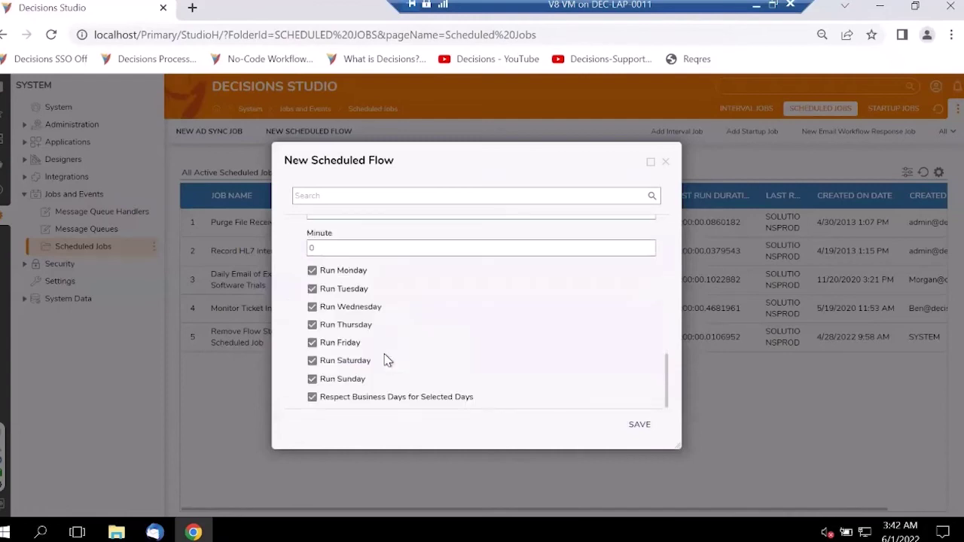
click(667, 163)
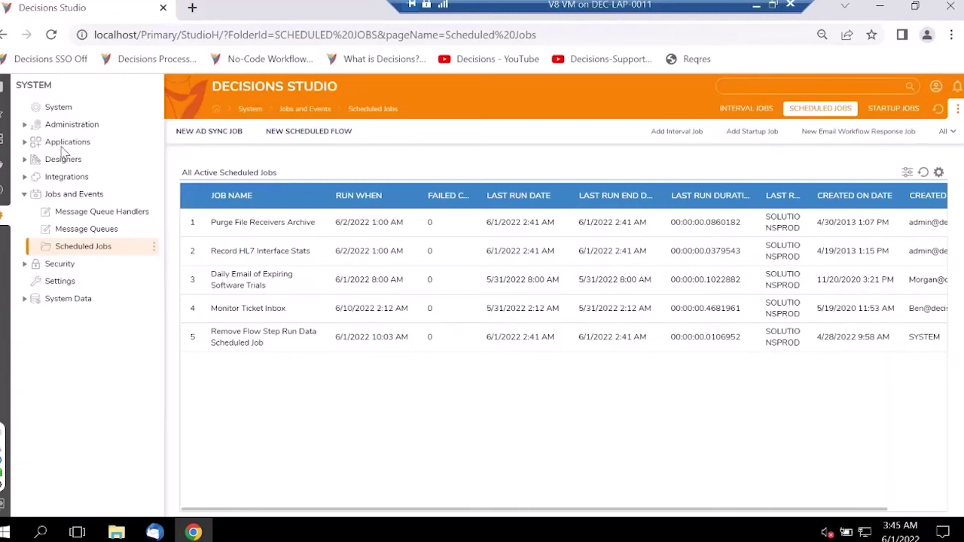
Step: Open the SMS Carriers folder under Administration > Notifications and review the listed carriers
click(25, 127)
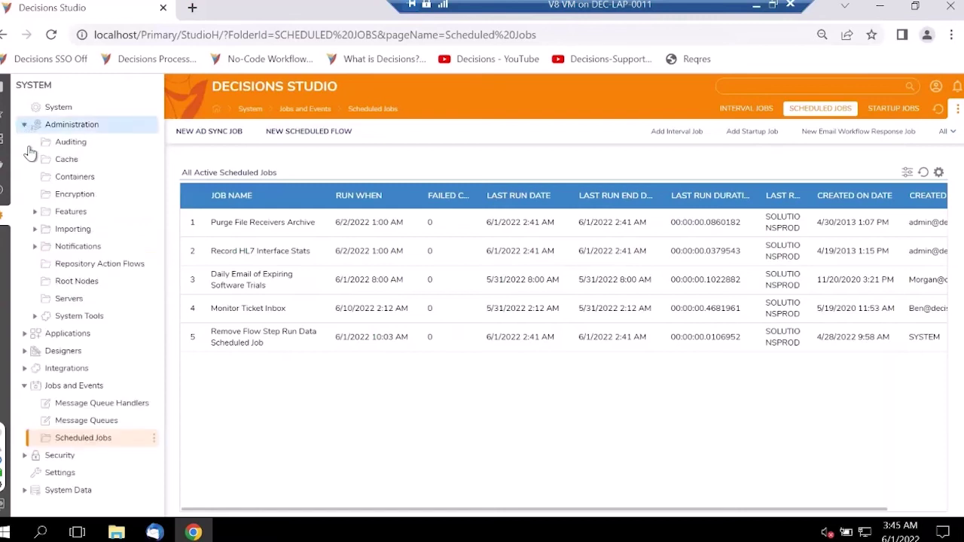
click(33, 249)
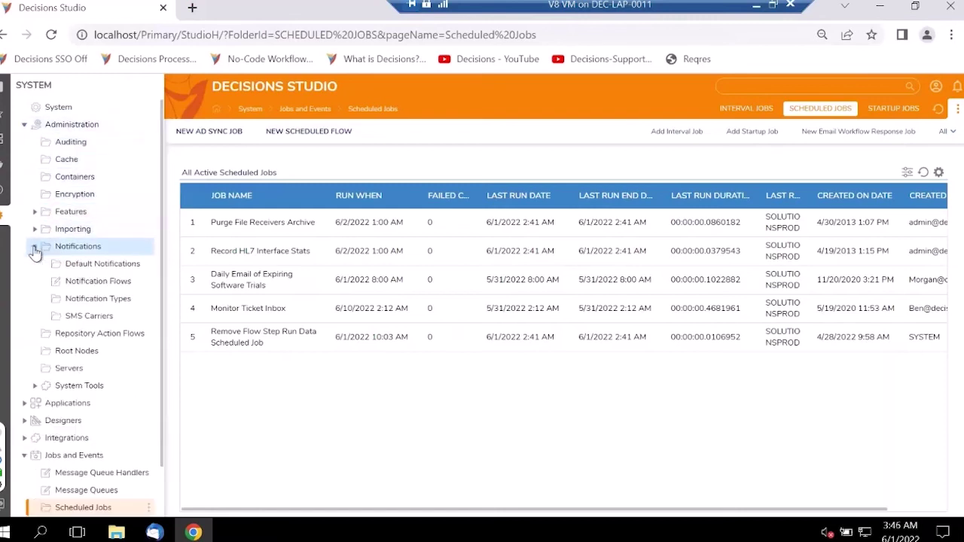
click(80, 321)
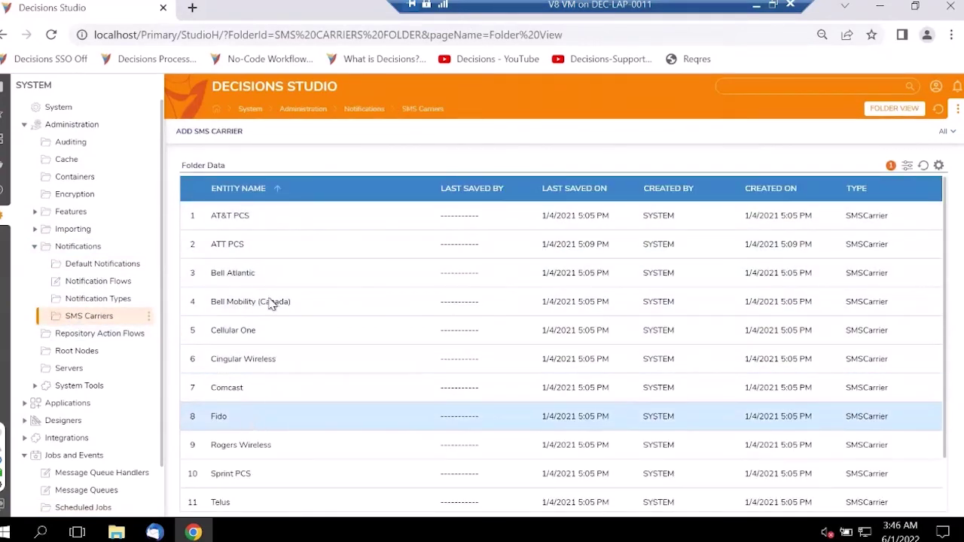
scroll(278, 402, down, 2)
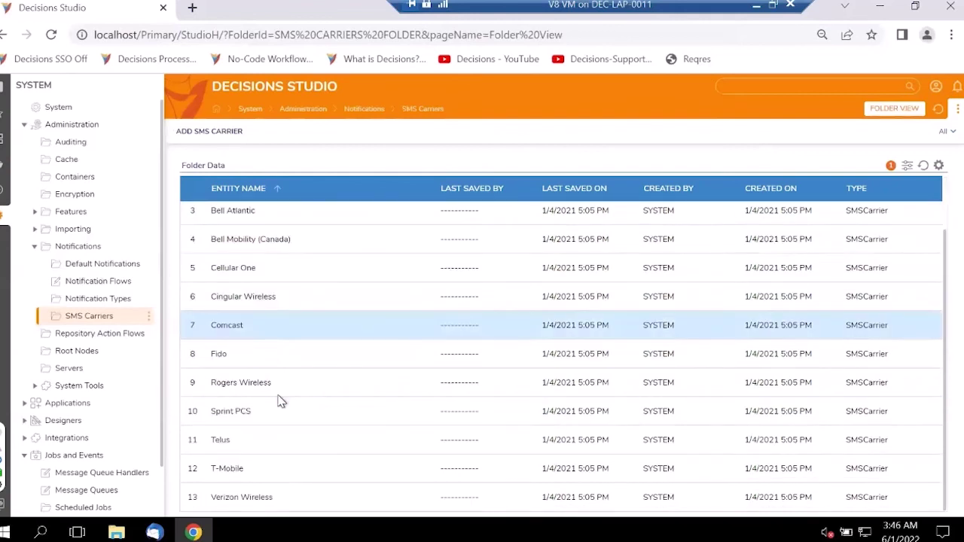
scroll(279, 402, up, 2)
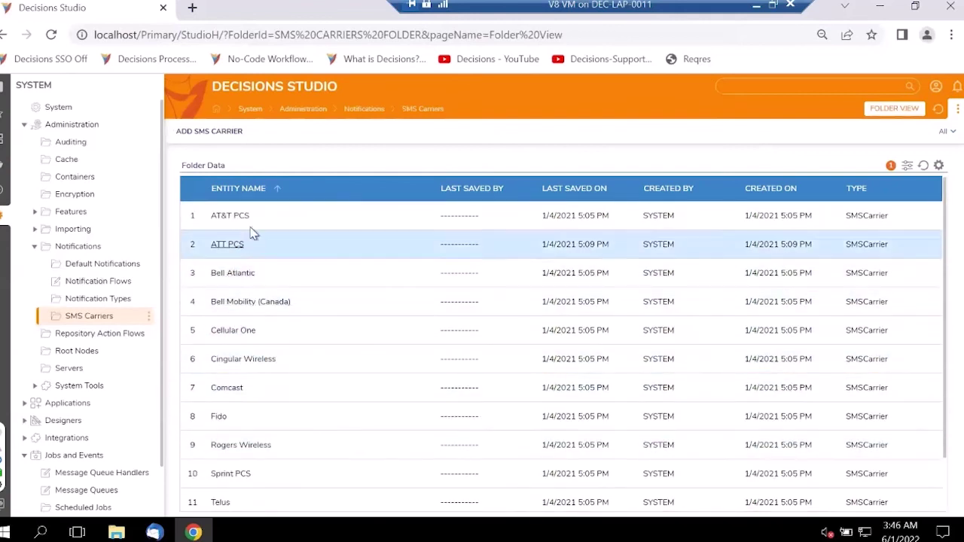
Step: Examine the name and email suffix fields for adding an SMS carrier, and close the form without adding one
click(217, 138)
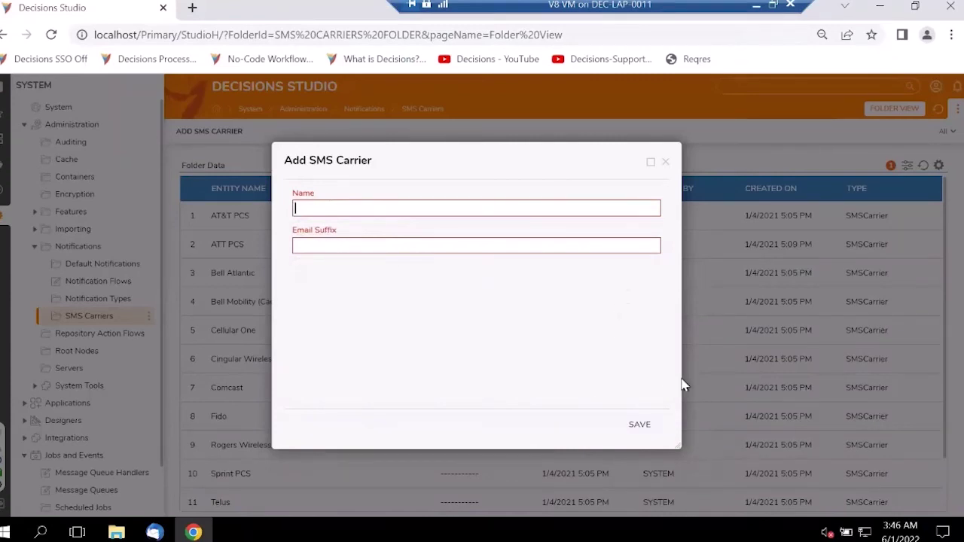
click(638, 424)
click(665, 162)
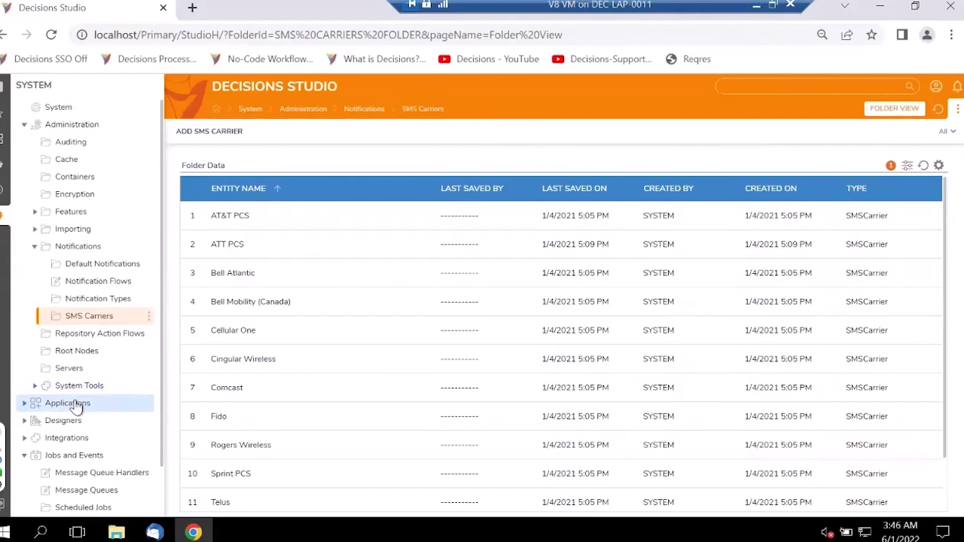
Step: Go to the Accounts folder under Security and open the last listed user account for editing
scroll(75, 407, down, 1)
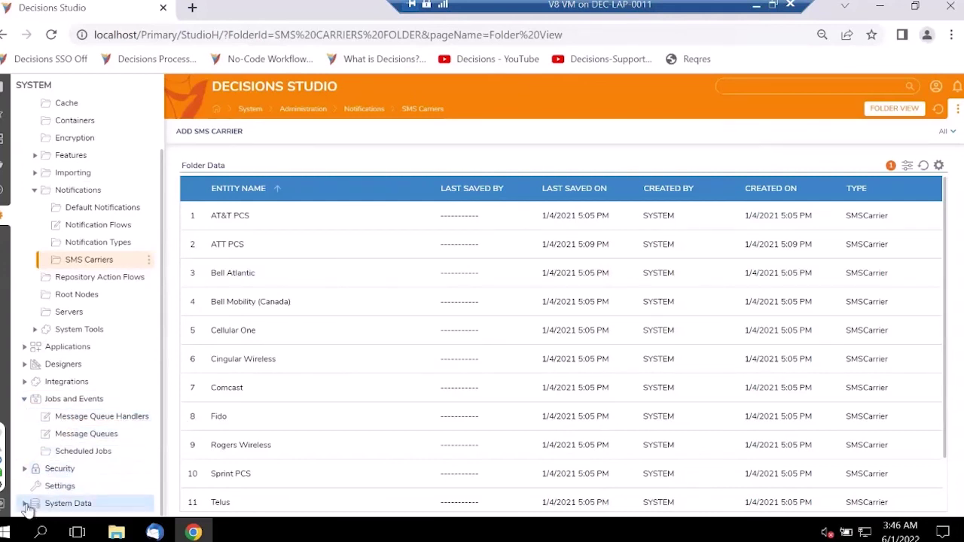
click(24, 468)
scroll(66, 446, down, 1)
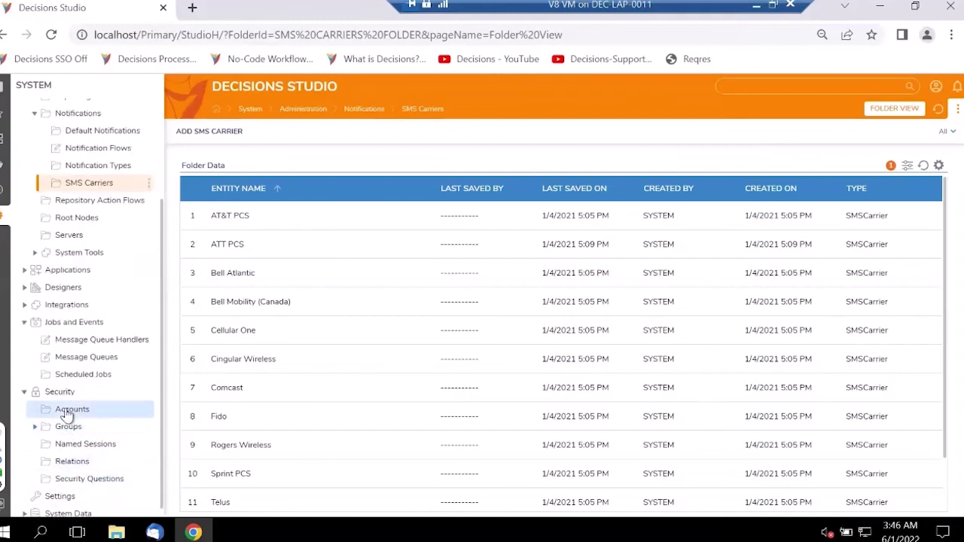
click(66, 409)
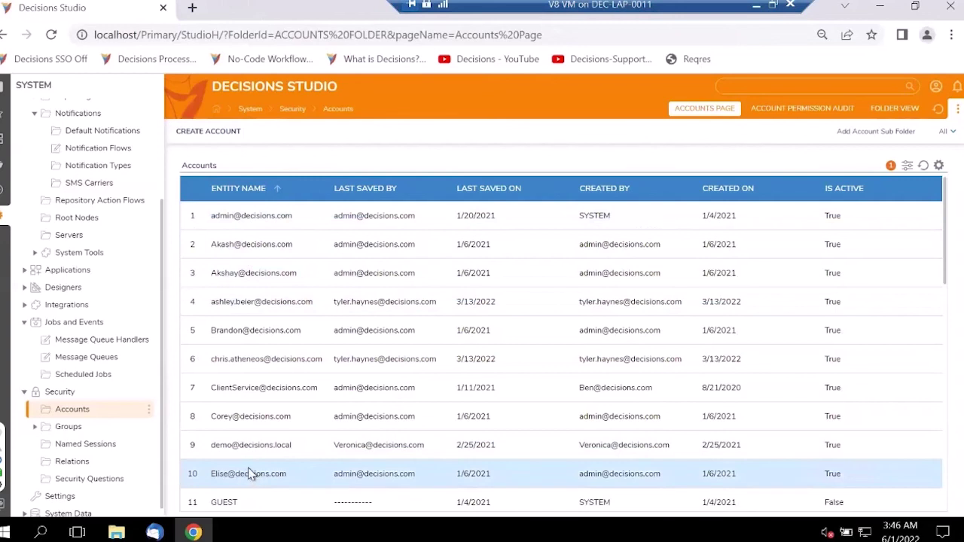
scroll(248, 478, down, 8)
scroll(249, 486, down, 1)
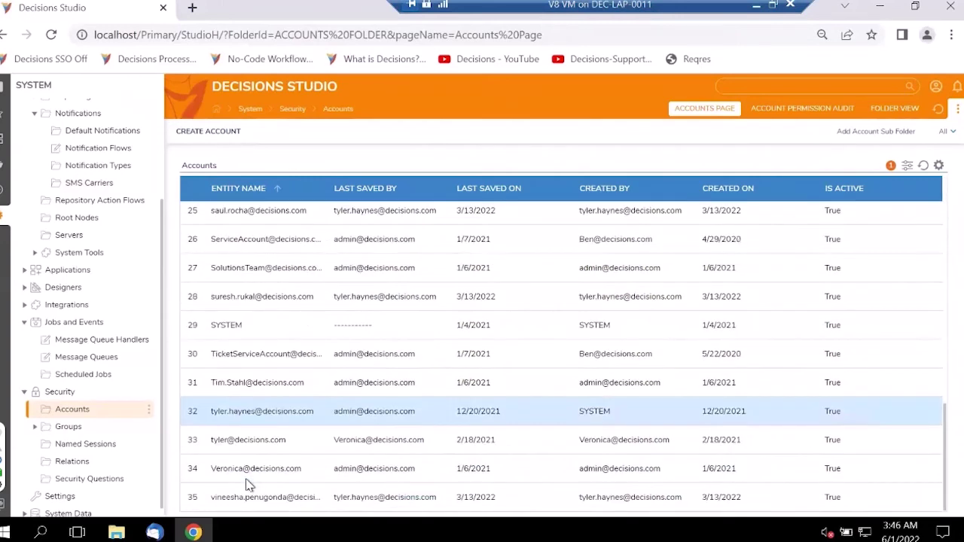
click(247, 499)
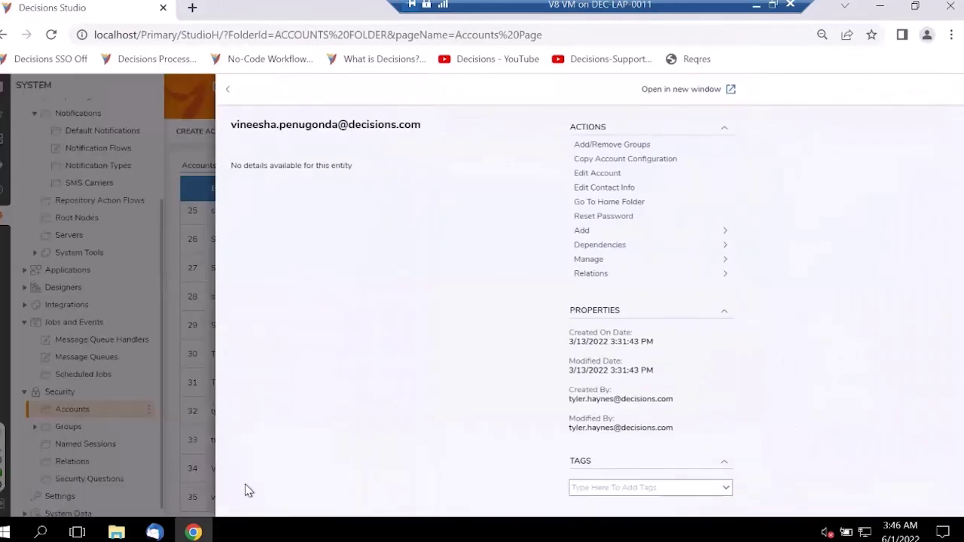
click(598, 174)
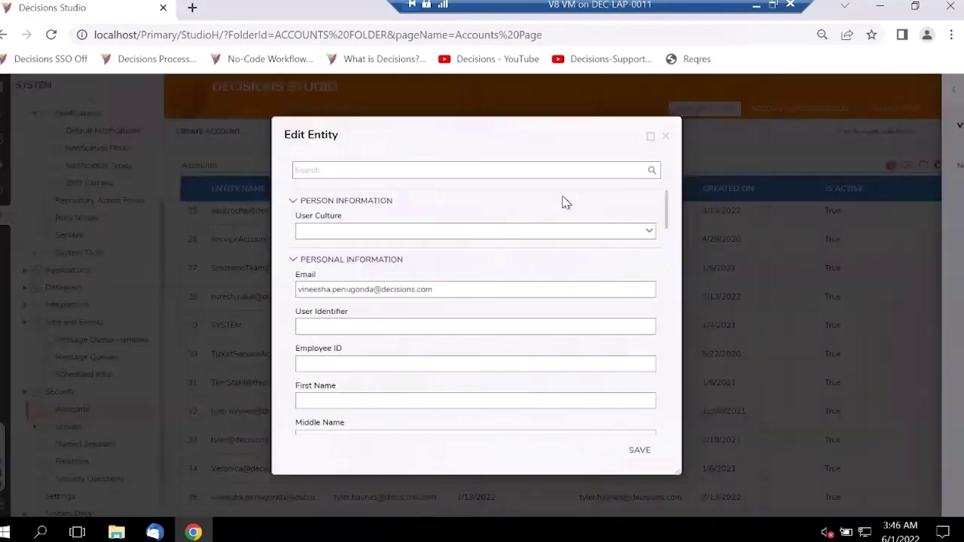
Step: Examine the account's portal access, timezone, phone details and group membership settings
scroll(411, 332, down, 6)
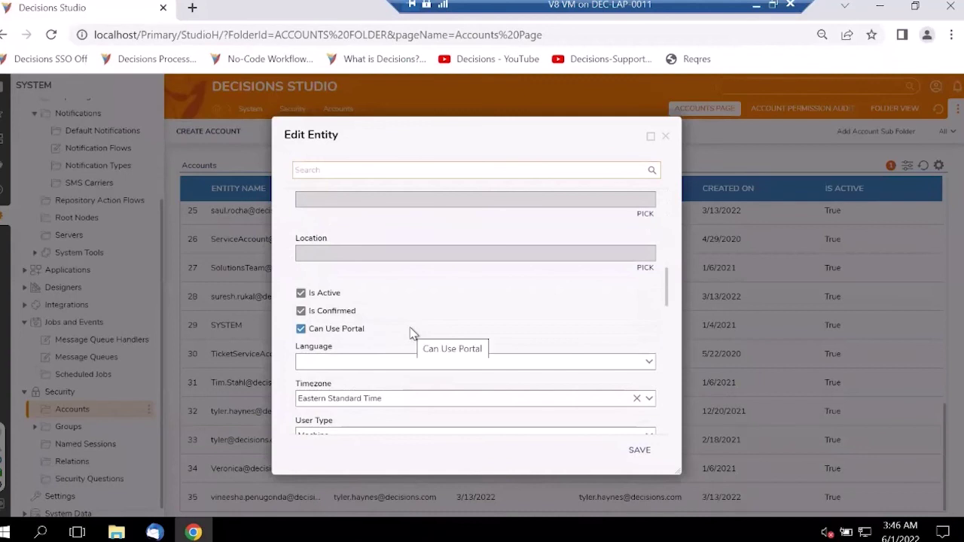
scroll(412, 334, down, 1)
scroll(411, 334, down, 10)
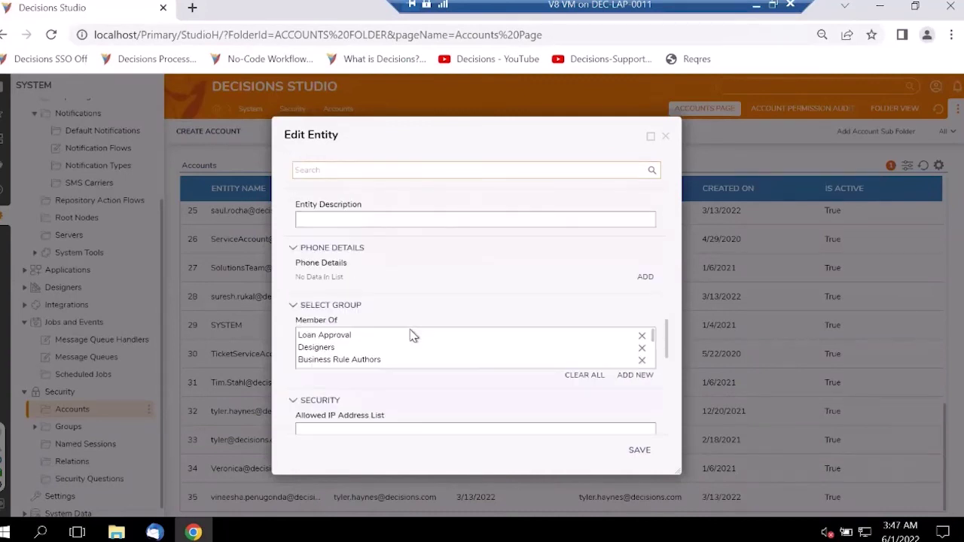
scroll(427, 325, up, 8)
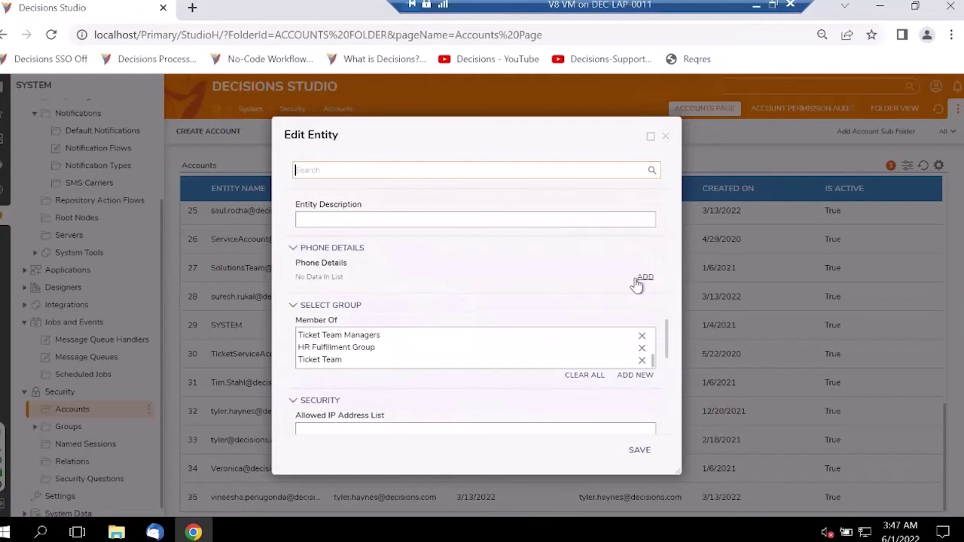
Step: Examine the phone type and priority options for adding phone details, and close the account without saving
click(638, 278)
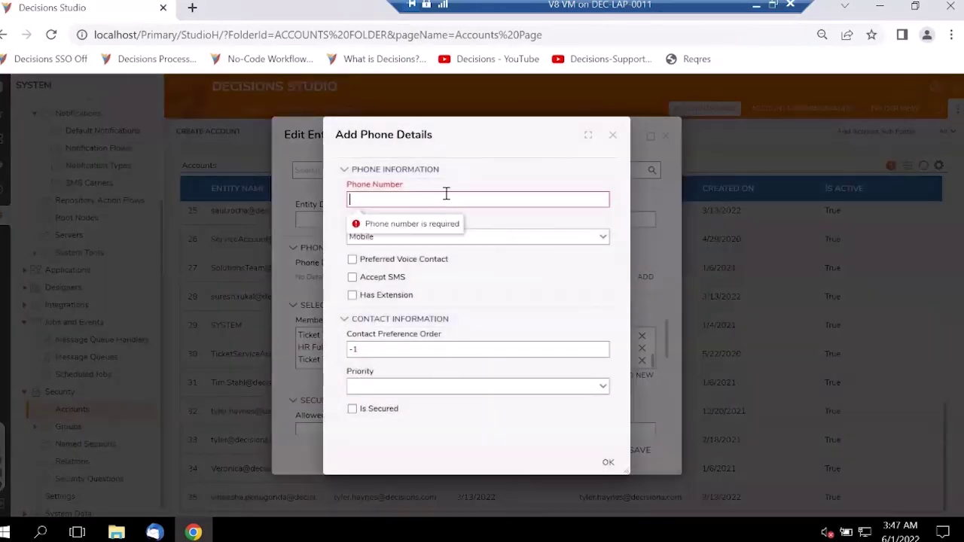
click(599, 240)
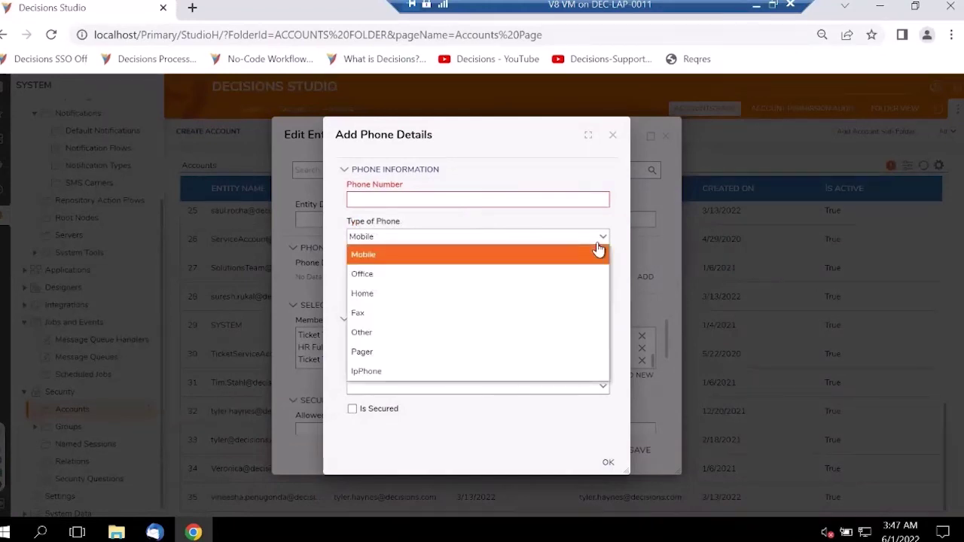
click(598, 249)
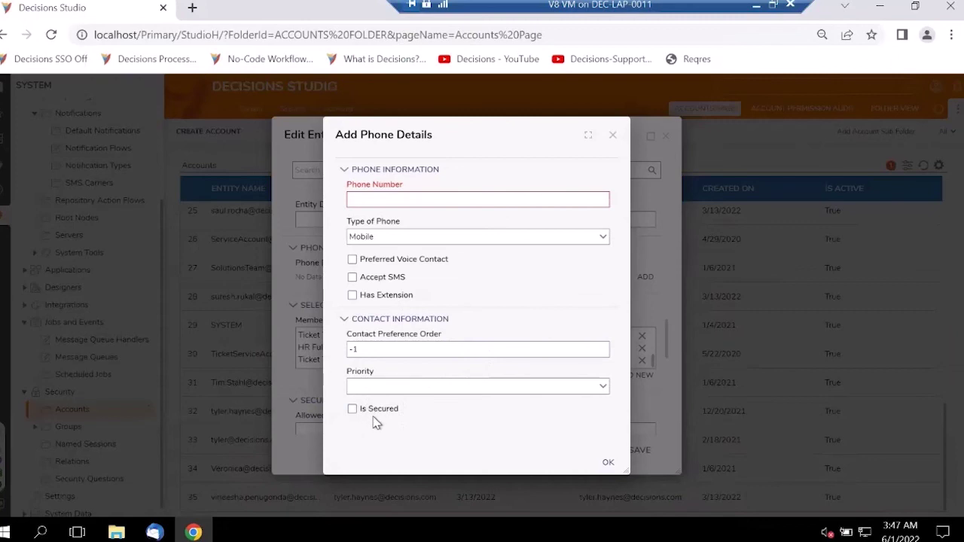
click(604, 389)
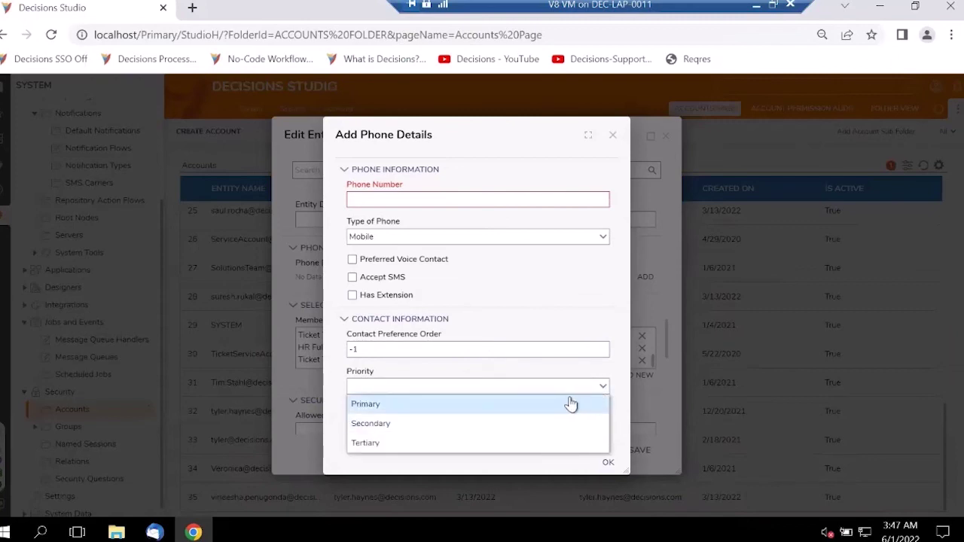
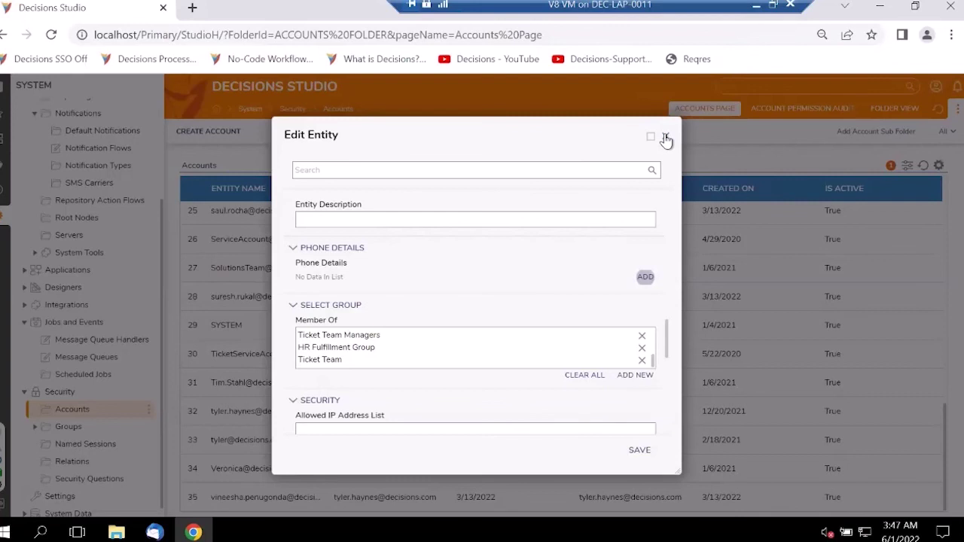
click(666, 138)
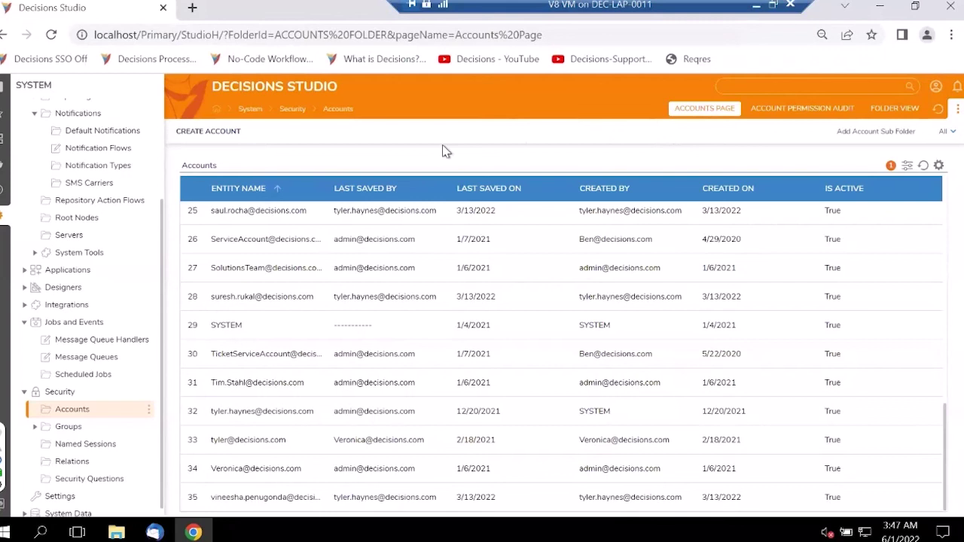
Step: Open the Default Notifications folder under Administration > Notifications and start adding a notification
click(113, 182)
scroll(62, 267, up, 2)
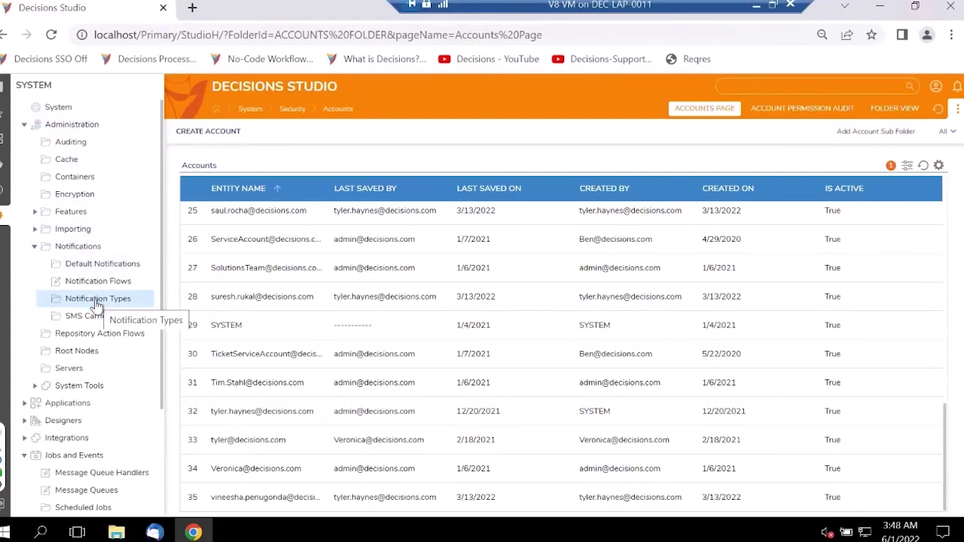
click(100, 267)
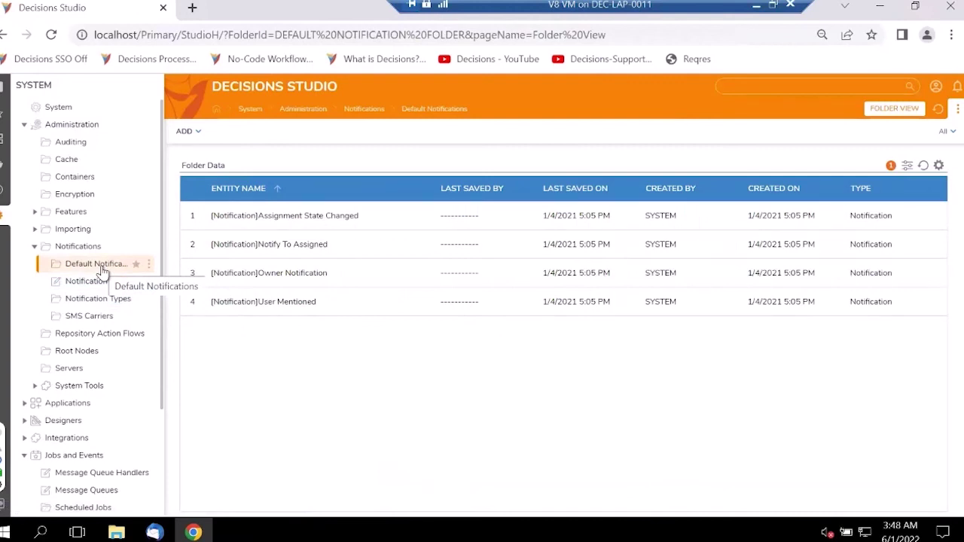
click(189, 134)
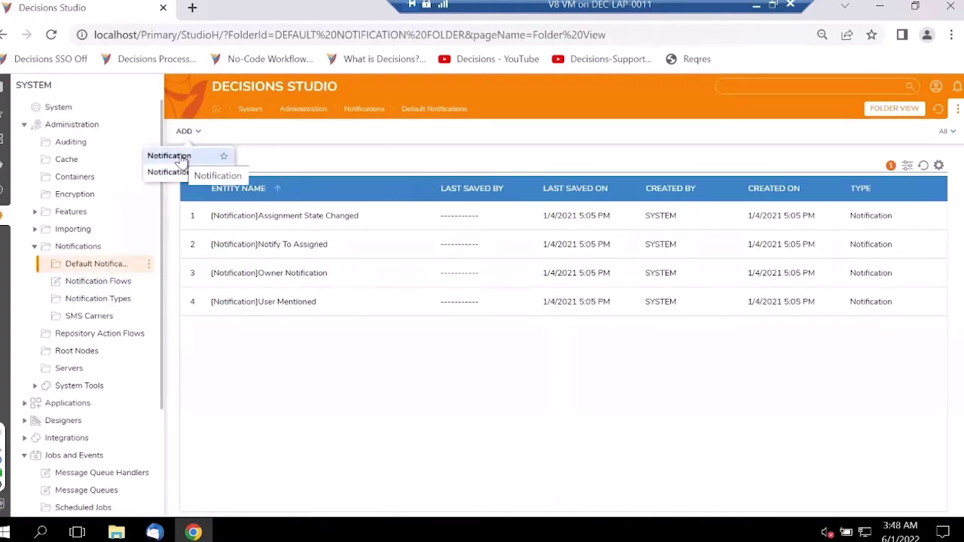
click(179, 156)
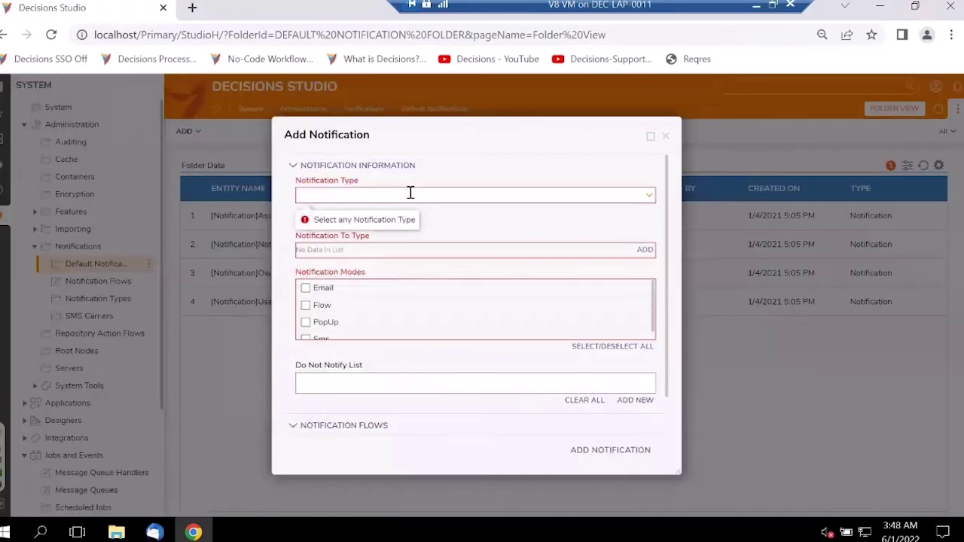
Step: Review the notification types available for the new notification without choosing one
click(647, 199)
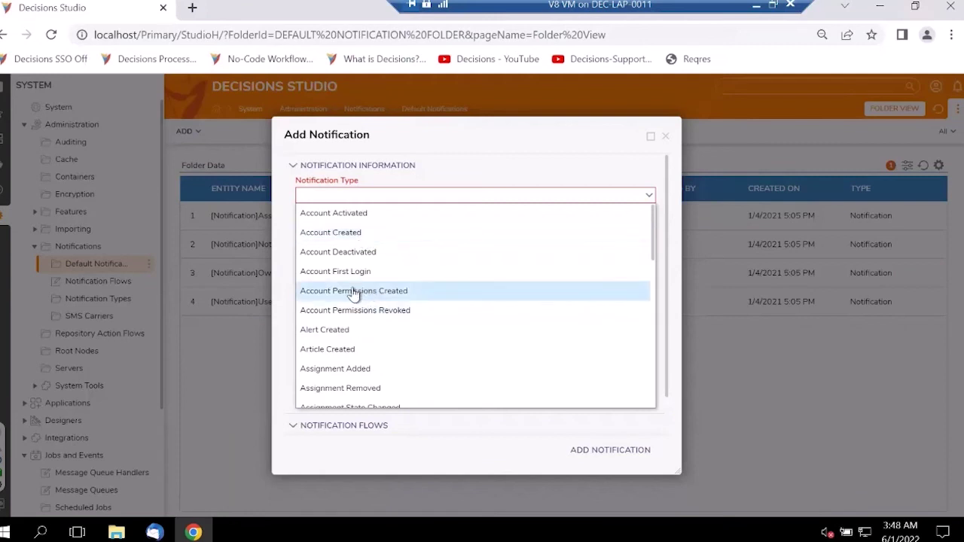
scroll(373, 299, down, 10)
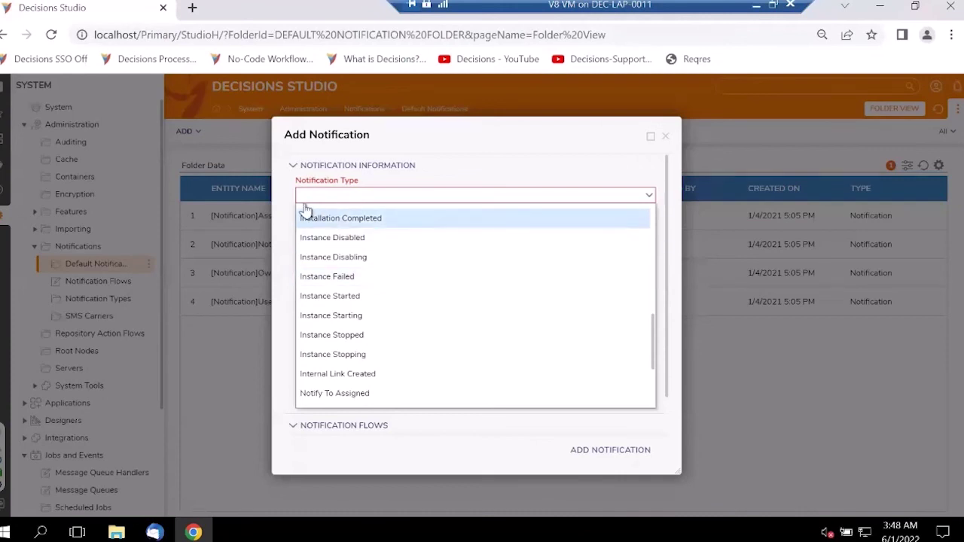
click(284, 215)
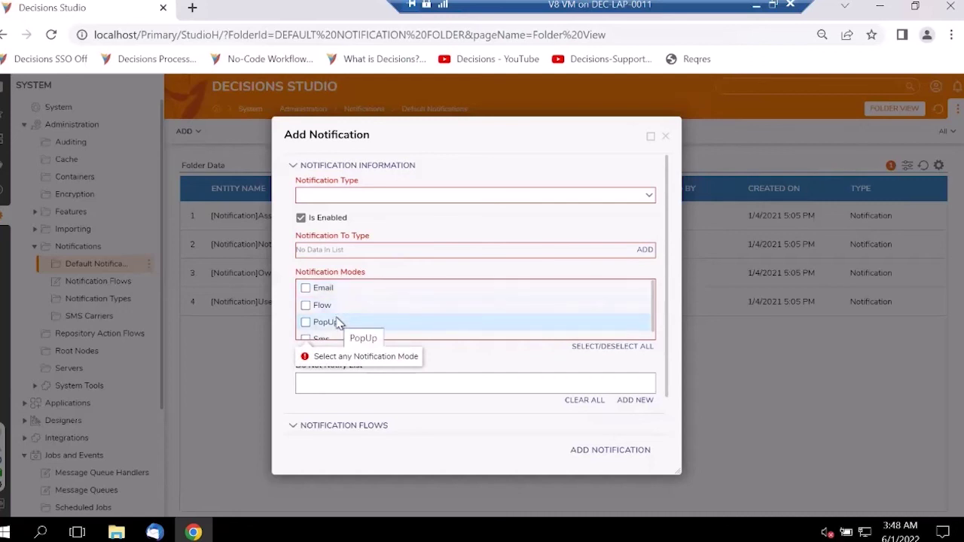
Step: Examine the new notification's recipient, mode, do-not-notify and sending flow options, and close it without adding
scroll(339, 322, down, 1)
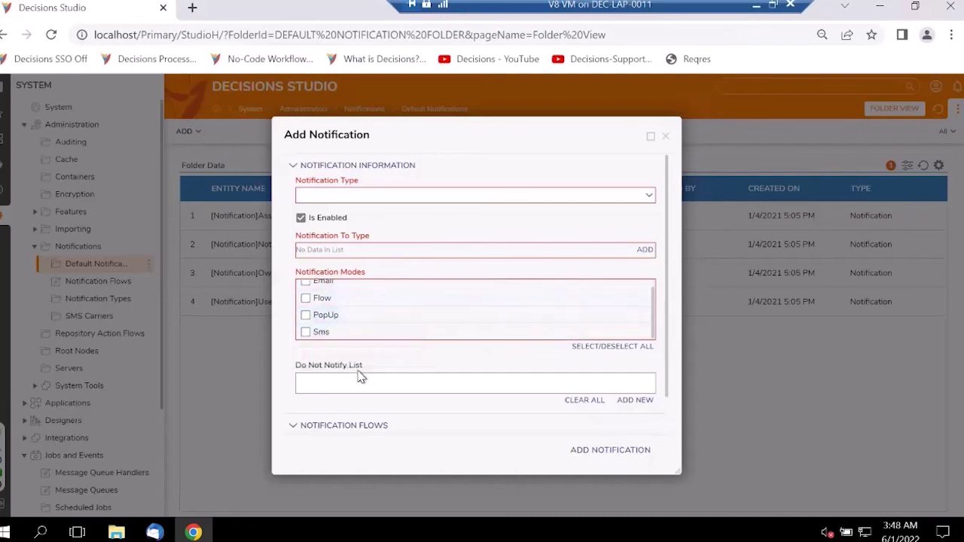
scroll(359, 378, down, 1)
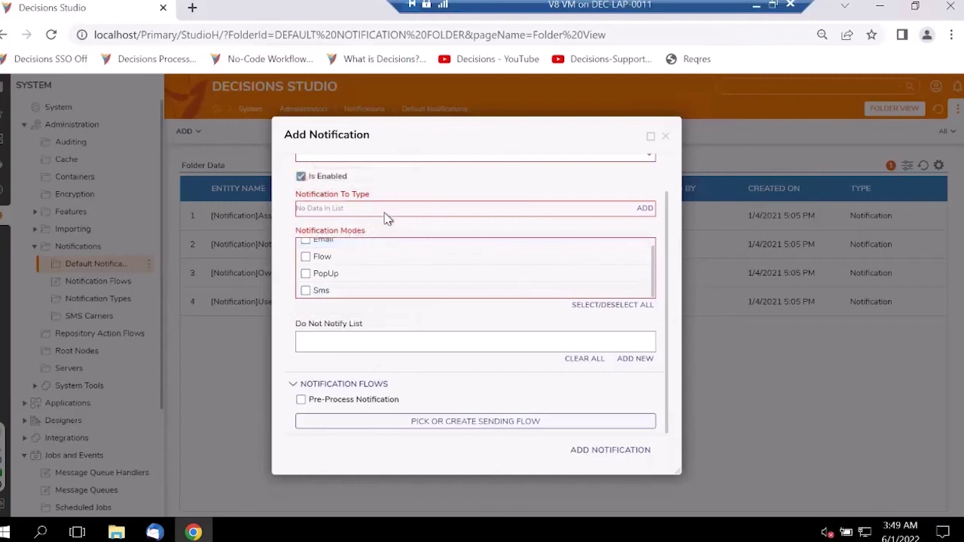
scroll(382, 218, up, 1)
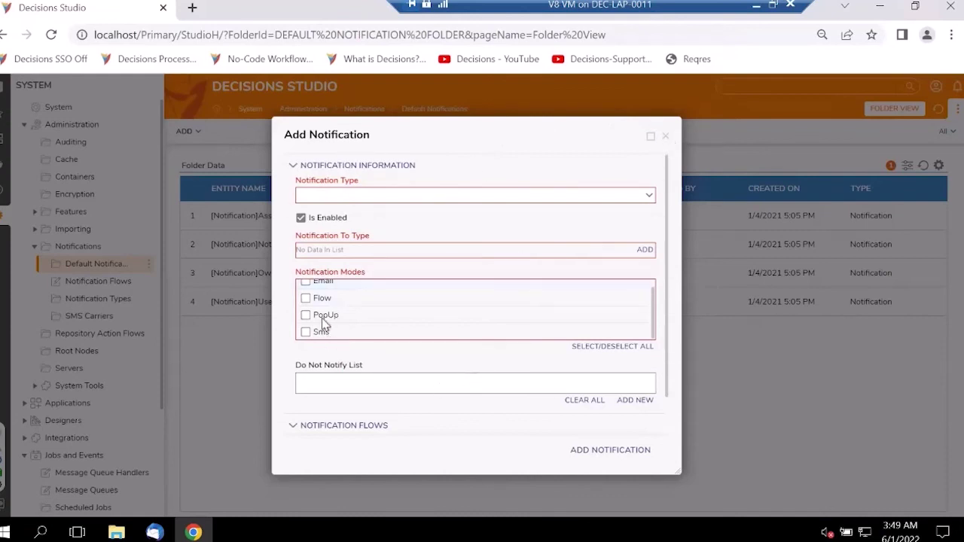
click(666, 136)
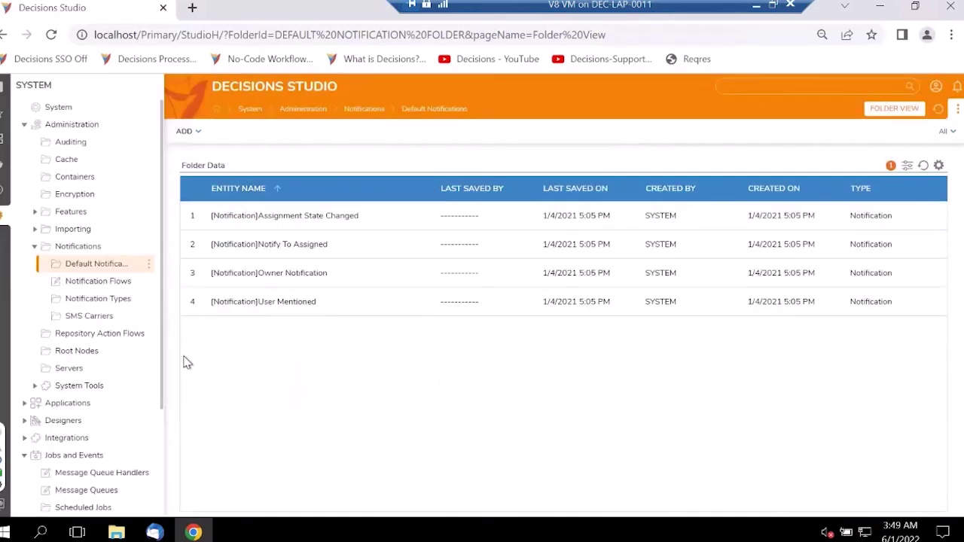